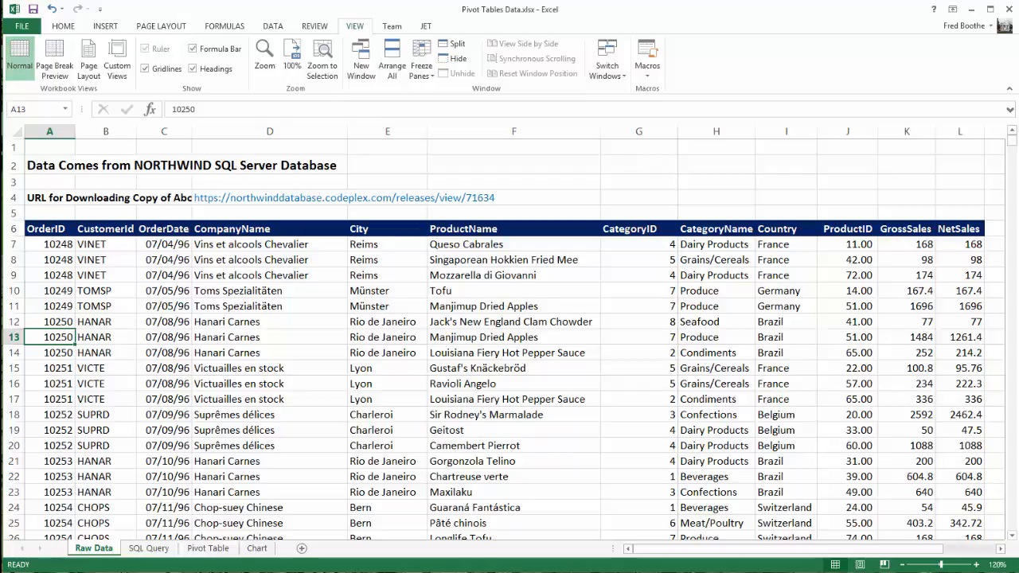
{"action": "left_click", "coordinate": [106, 245]}
{"action": "left_click", "coordinate": [164, 244]}
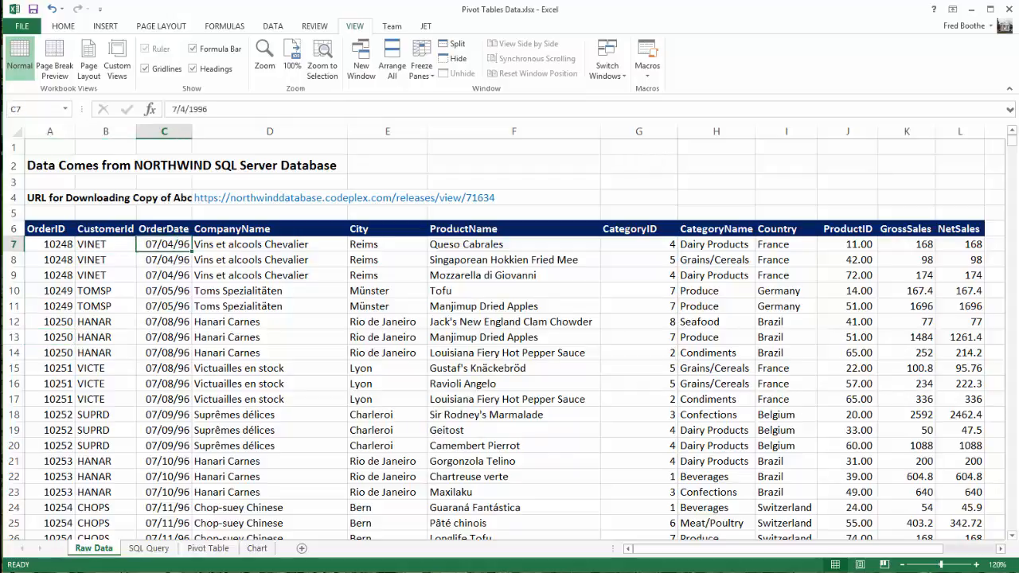
{"action": "left_click", "coordinate": [907, 245]}
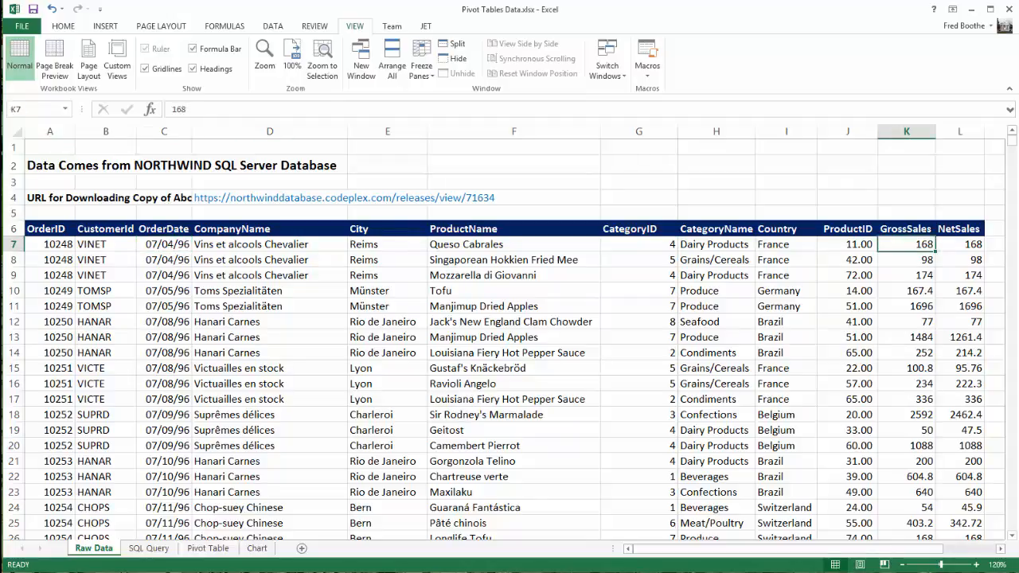
{"action": "left_click", "coordinate": [388, 245]}
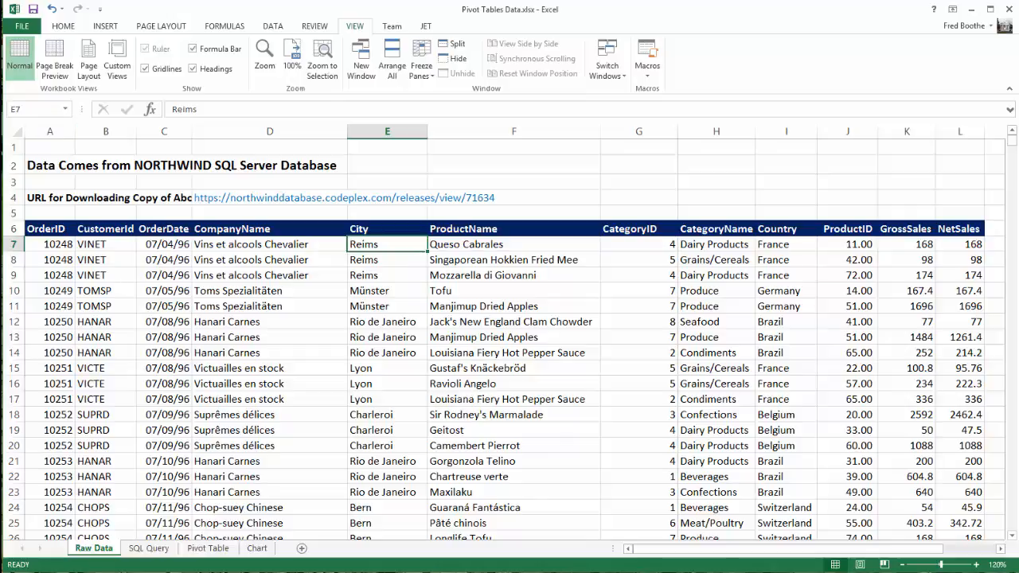
Select the whole order table from the OrderID header through the last data row and name the range orderdata
{"action": "left_click", "coordinate": [50, 229]}
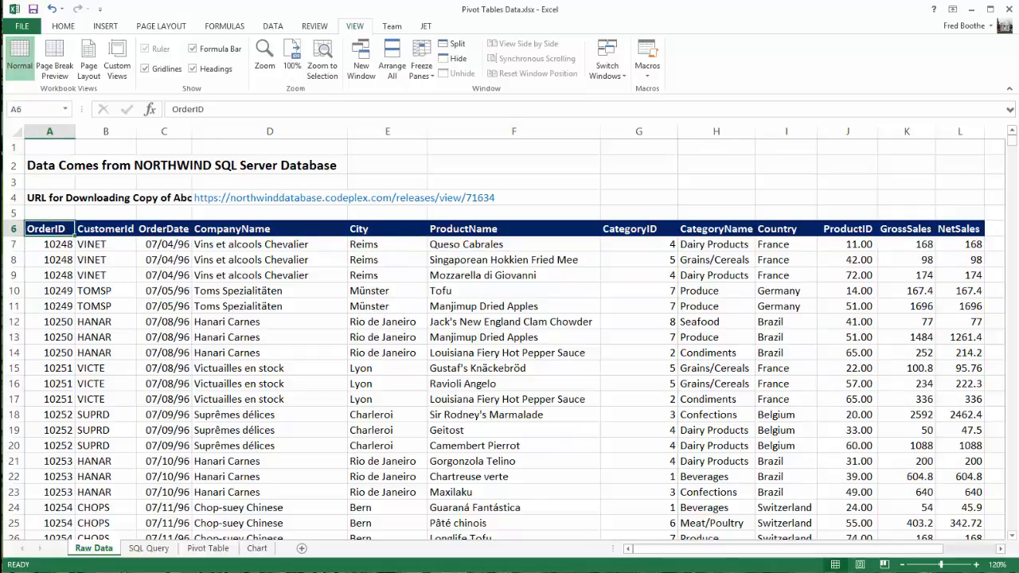
{"action": "key", "text": "ctrl+shift+Right"}
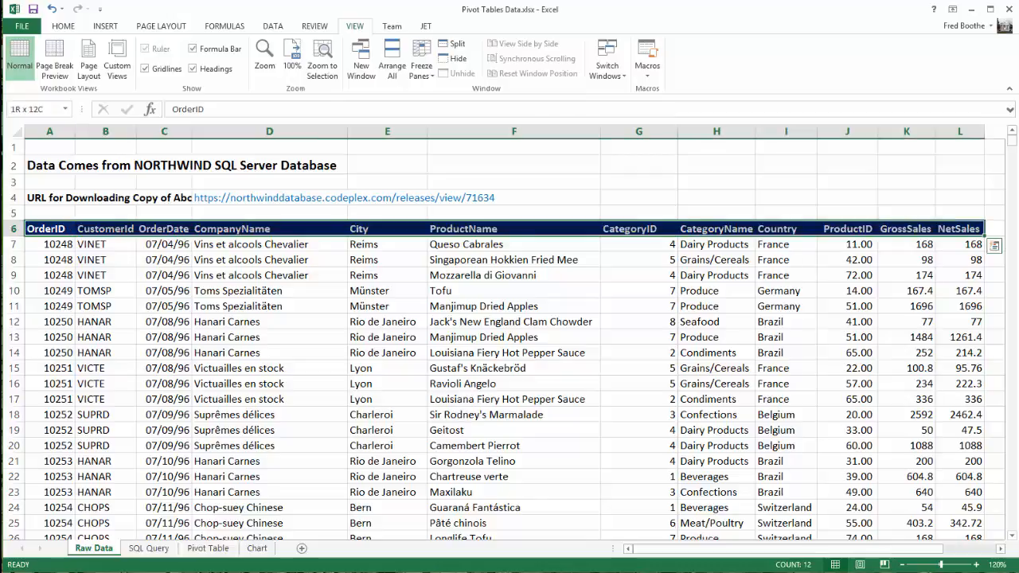
{"action": "key", "text": "ctrl+shift+Down"}
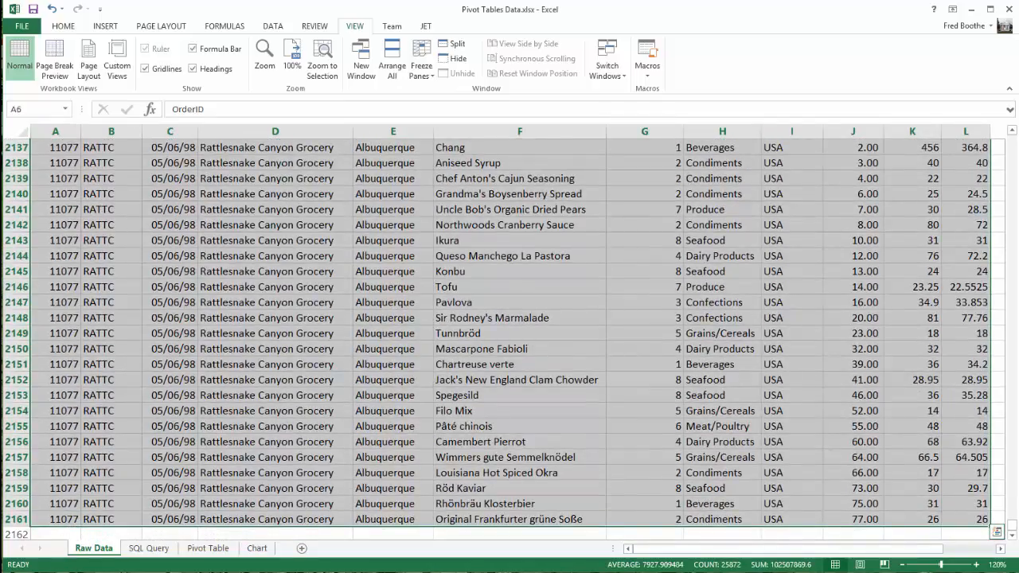
{"action": "left_click", "coordinate": [32, 109]}
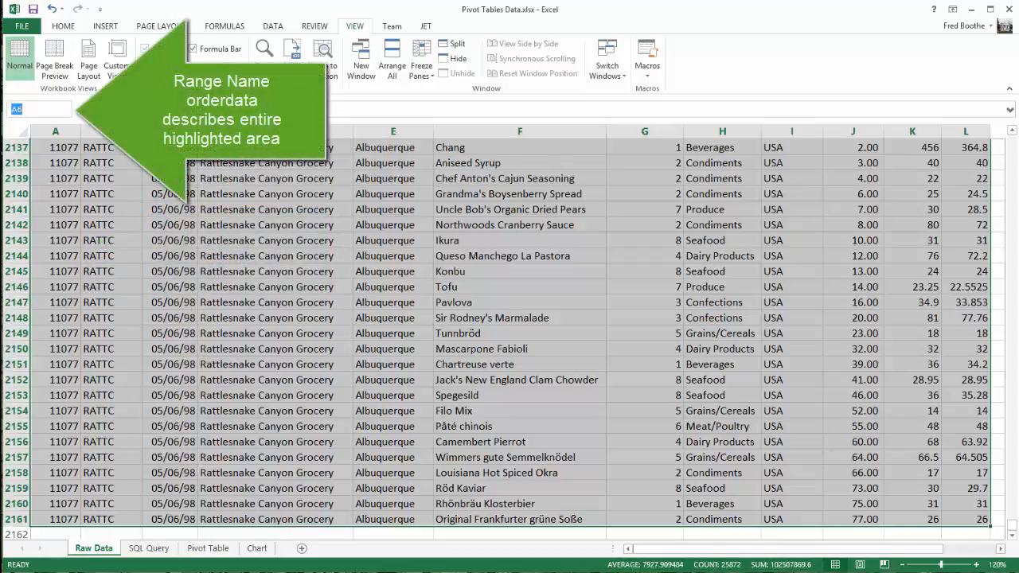
{"action": "type", "text": "order"}
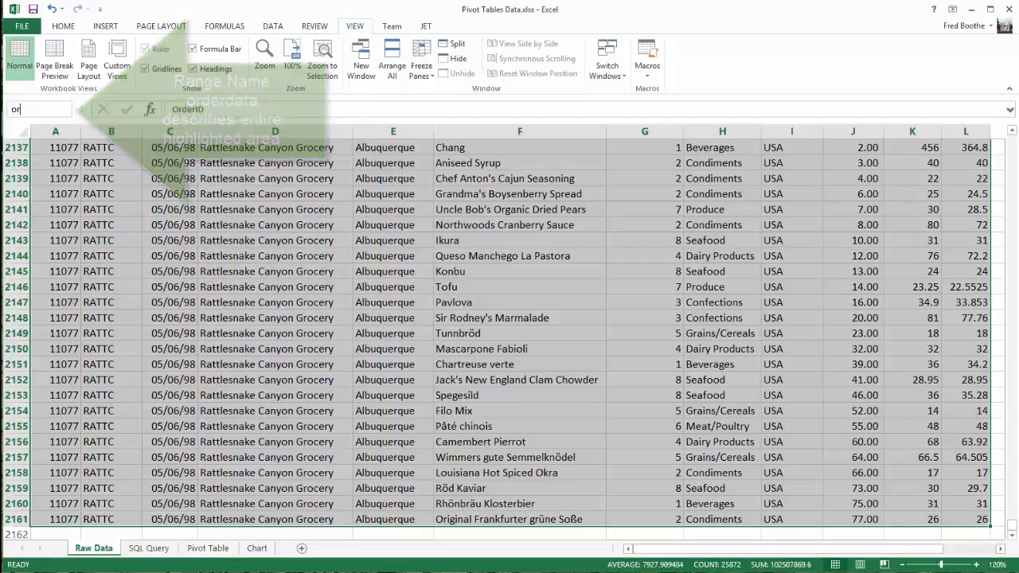
{"action": "type", "text": "data"}
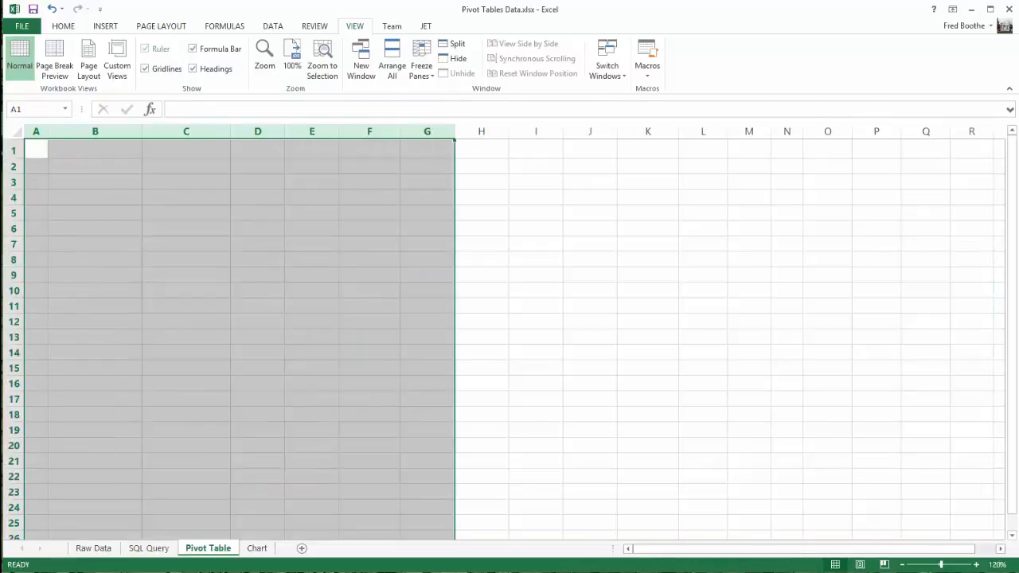
Select cell B3 on the Pivot Table sheet, and check which Raw Data cells the named range orderdata covers
{"action": "left_click", "coordinate": [95, 183]}
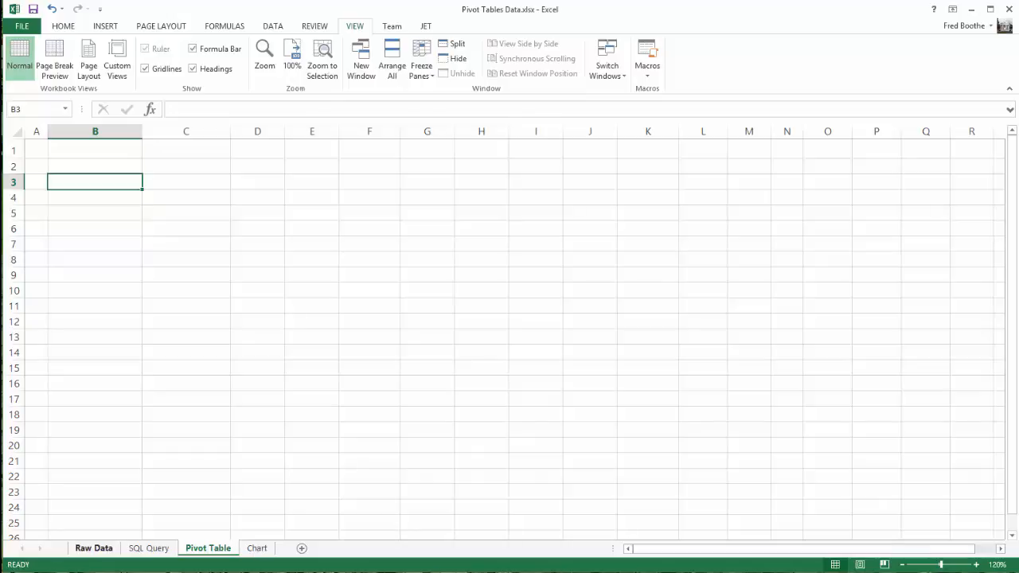
{"action": "left_click", "coordinate": [93, 549]}
{"action": "left_click", "coordinate": [66, 109]}
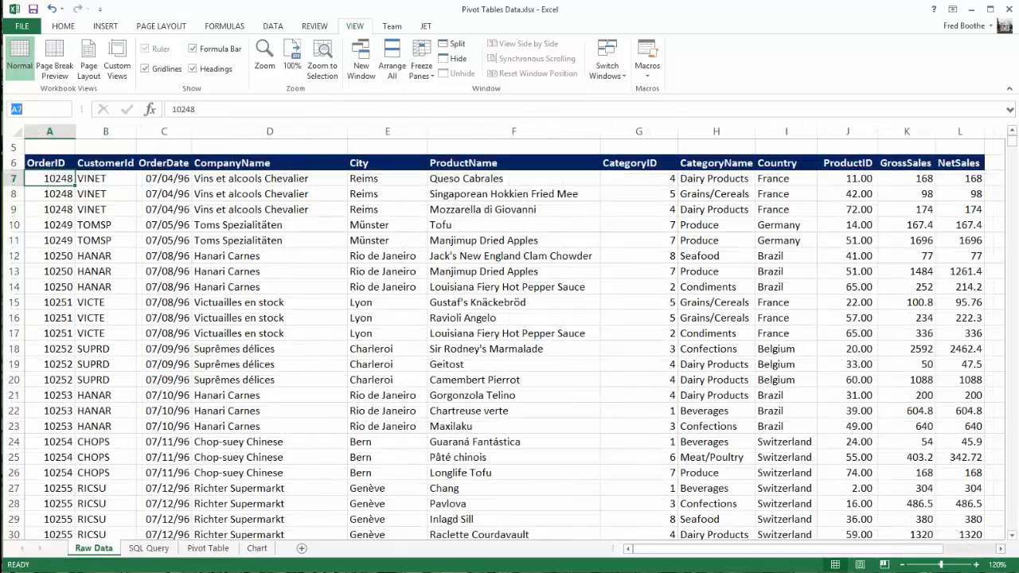
{"action": "left_click", "coordinate": [33, 125]}
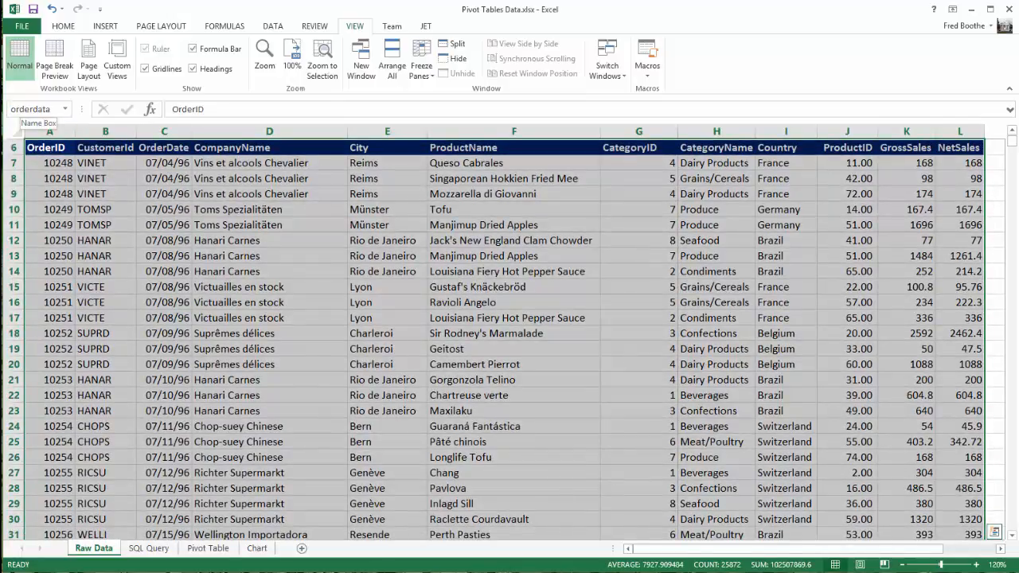
{"action": "left_click", "coordinate": [32, 109]}
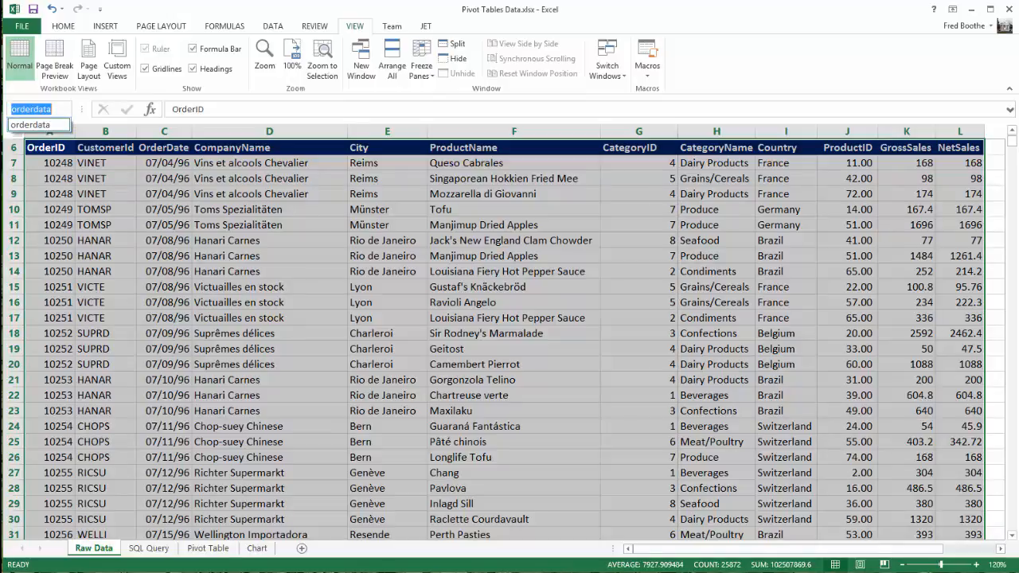
{"action": "key", "text": "Return"}
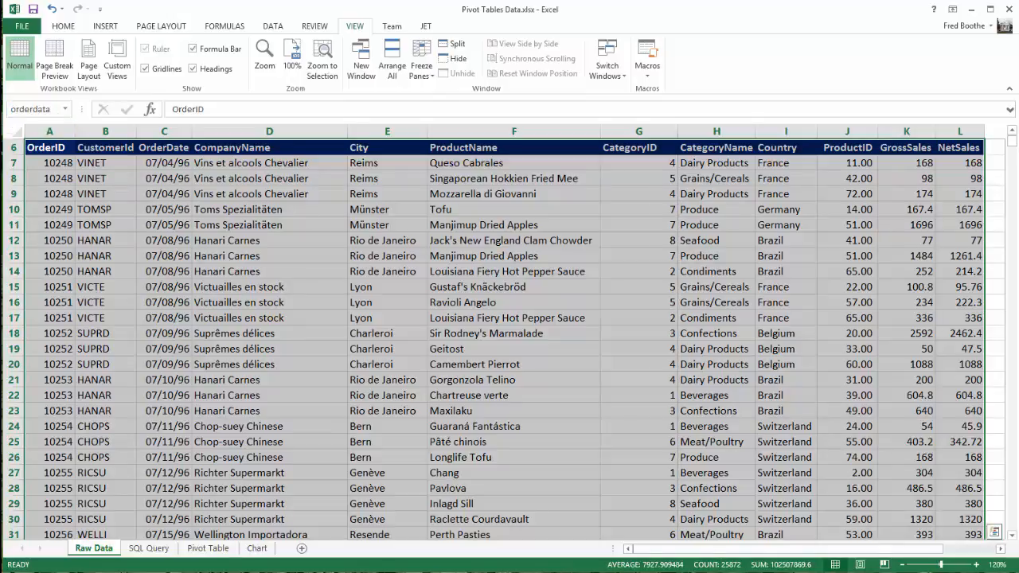
Select cell B2 on the Pivot Table sheet as the starting location for inserting a pivot table
{"action": "left_click", "coordinate": [207, 548]}
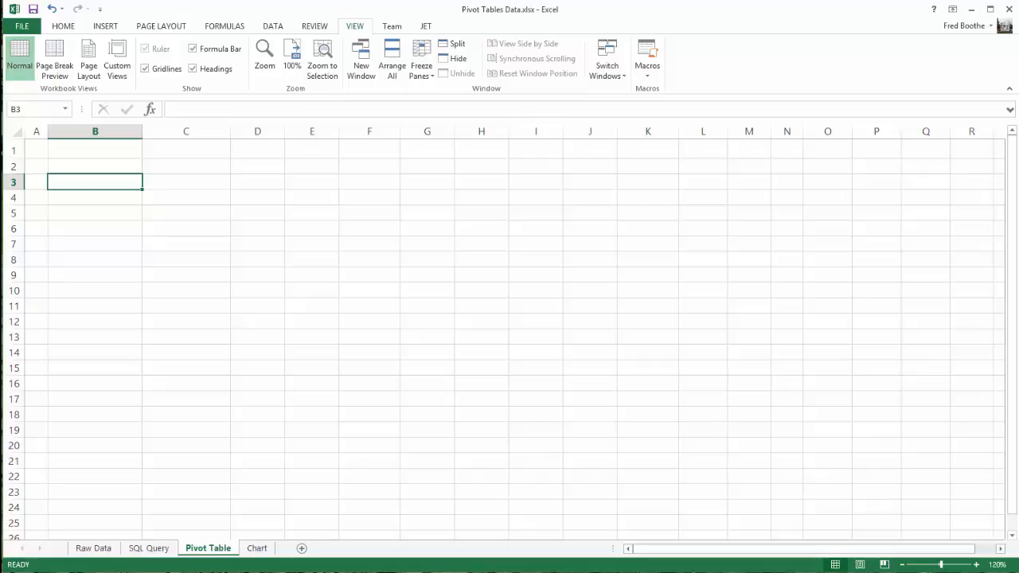
{"action": "left_click", "coordinate": [95, 166]}
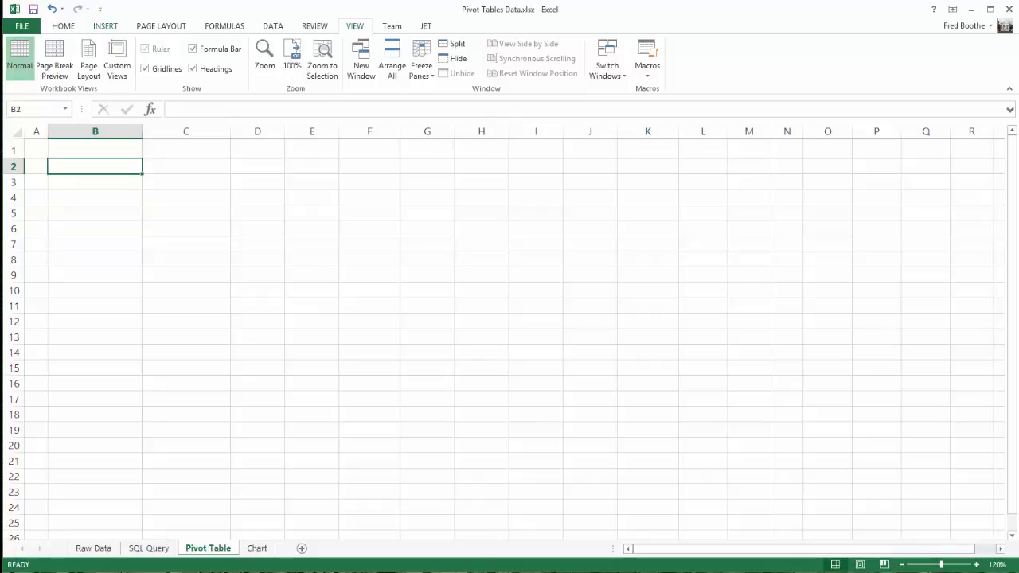
{"action": "left_click", "coordinate": [105, 26]}
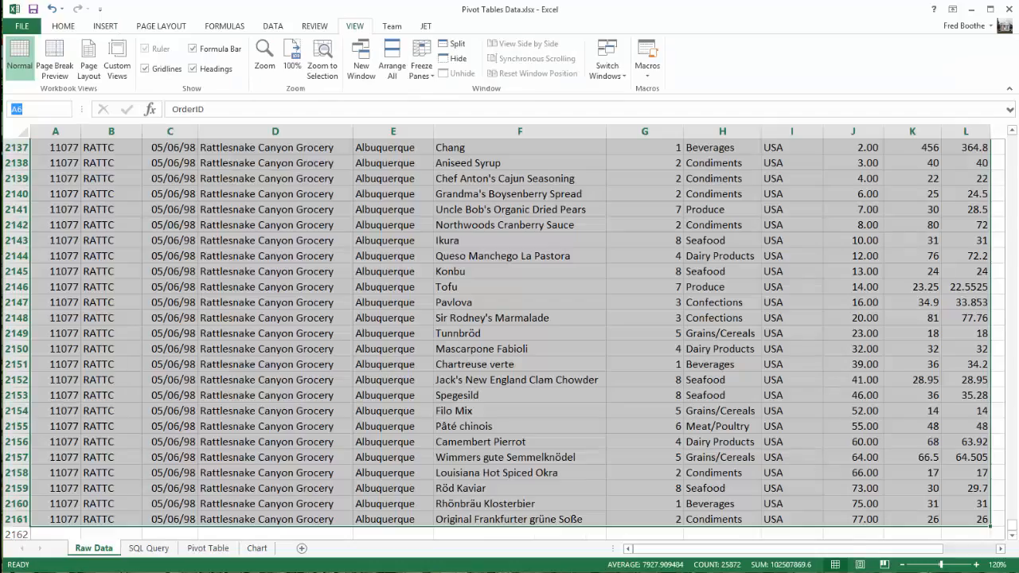
Assign the range name orderdata to the selected order table on the Raw Data sheet
{"action": "type", "text": "orderdata"}
{"action": "key", "text": "shift+Left"}
{"action": "key", "text": "shift+Left"}
{"action": "key", "text": "shift+Left"}
{"action": "key", "text": "shift+Left"}
{"action": "key", "text": "shift+Left"}
{"action": "key", "text": "shift+Left"}
{"action": "key", "text": "shift+Left"}
{"action": "key", "text": "shift+Left"}
{"action": "key", "text": "shift+Left"}
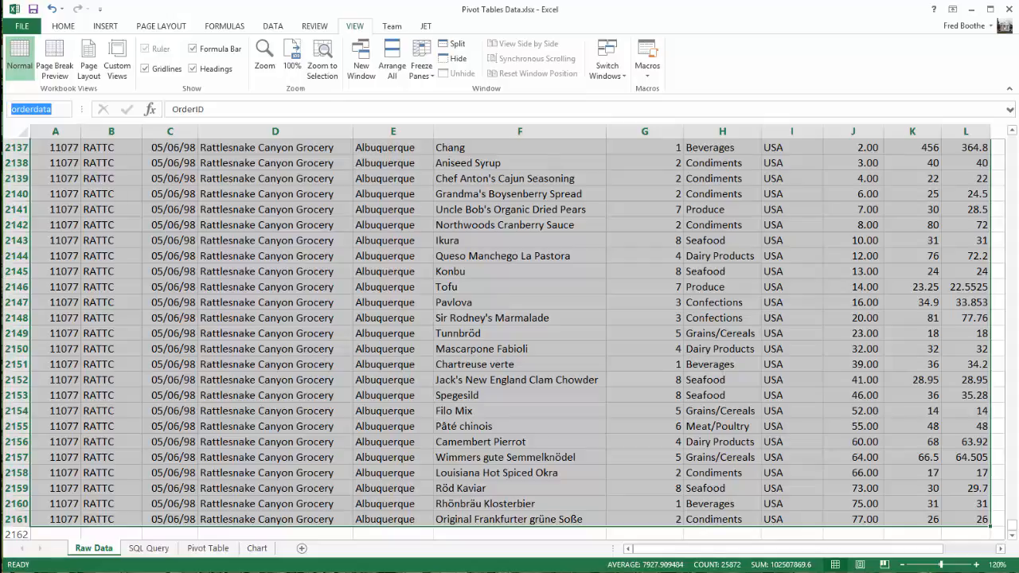
{"action": "key", "text": "Return"}
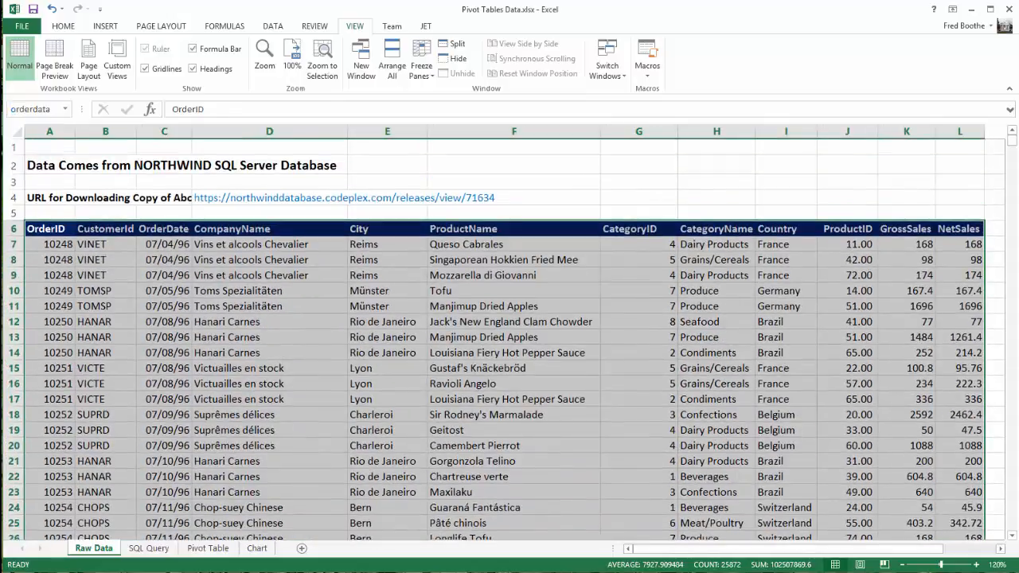
Examine the order records on the Raw Data sheet, down the OrderID column to its last row and across the fields
{"action": "left_click", "coordinate": [269, 244]}
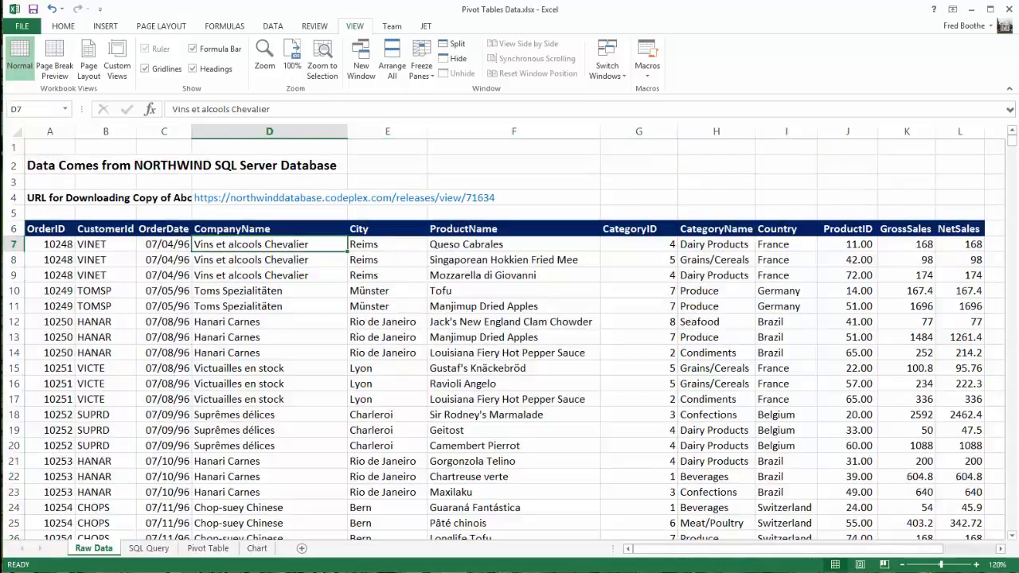
{"action": "left_click", "coordinate": [105, 245]}
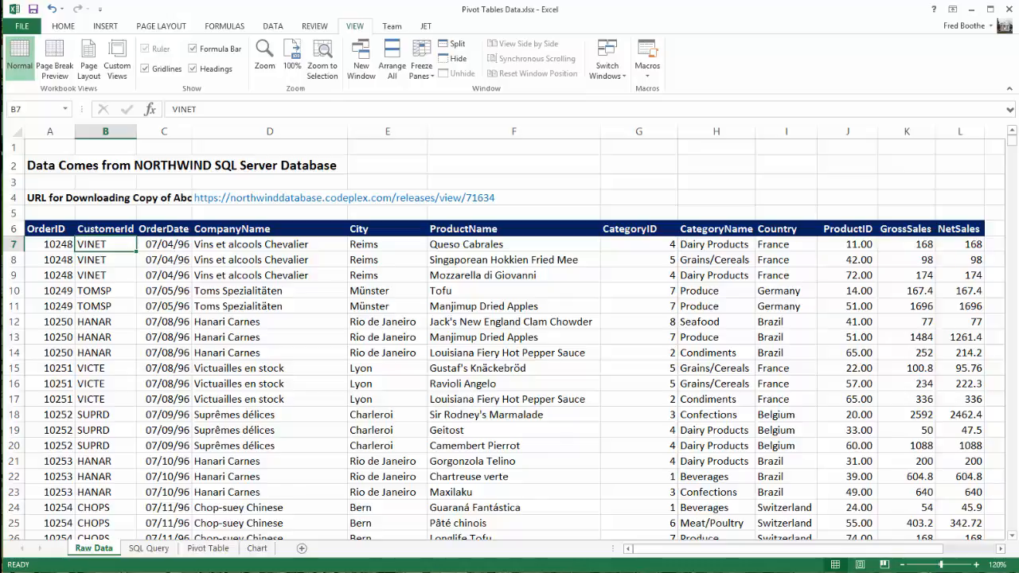
{"action": "left_click", "coordinate": [49, 245]}
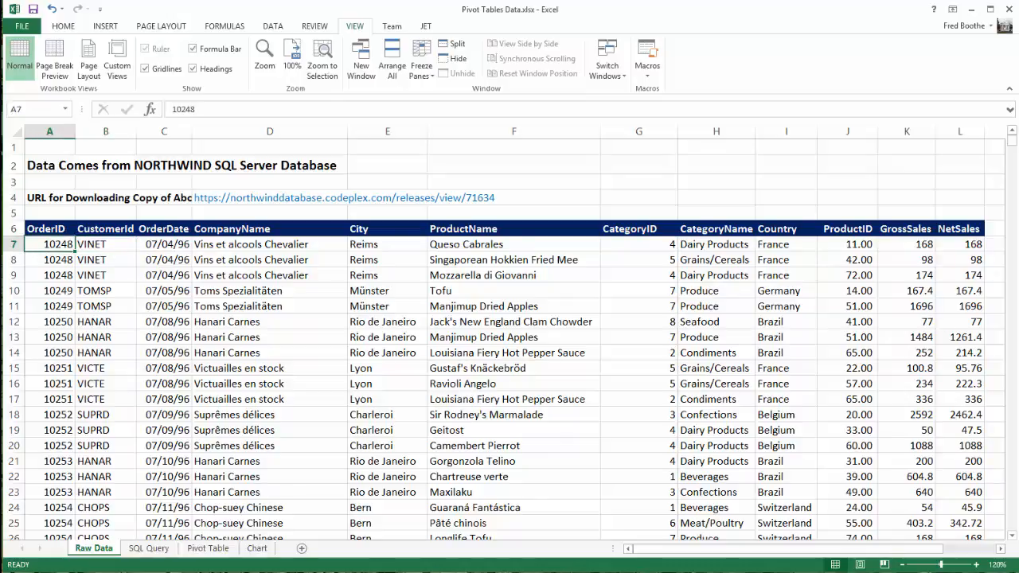
{"action": "key", "text": "shift+Down"}
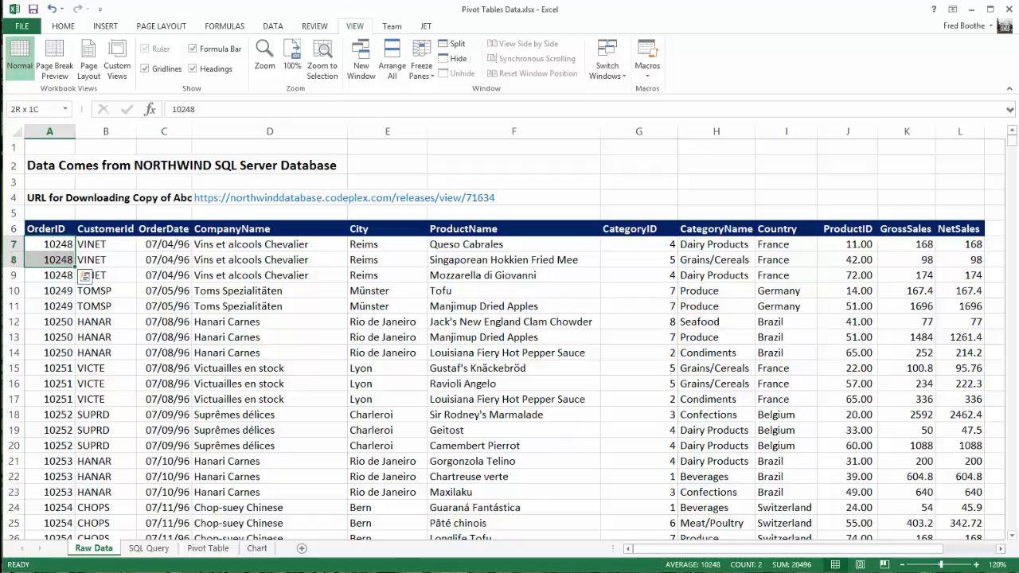
{"action": "key", "text": "ctrl+shift+Down"}
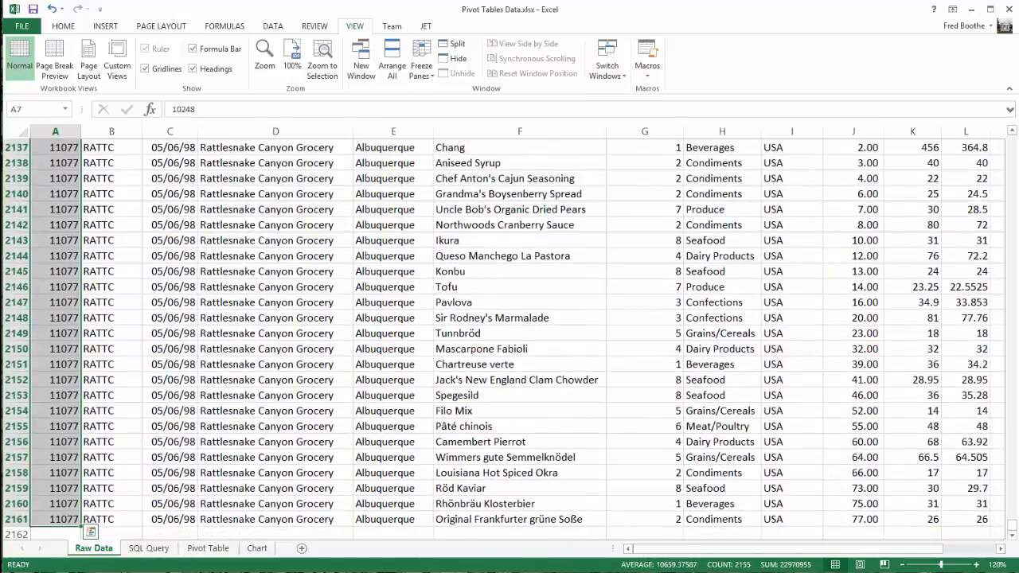
{"action": "key", "text": "Down"}
{"action": "key", "text": "Down"}
{"action": "key", "text": "Up"}
{"action": "key", "text": "Up"}
{"action": "key", "text": "Up"}
{"action": "key", "text": "Up"}
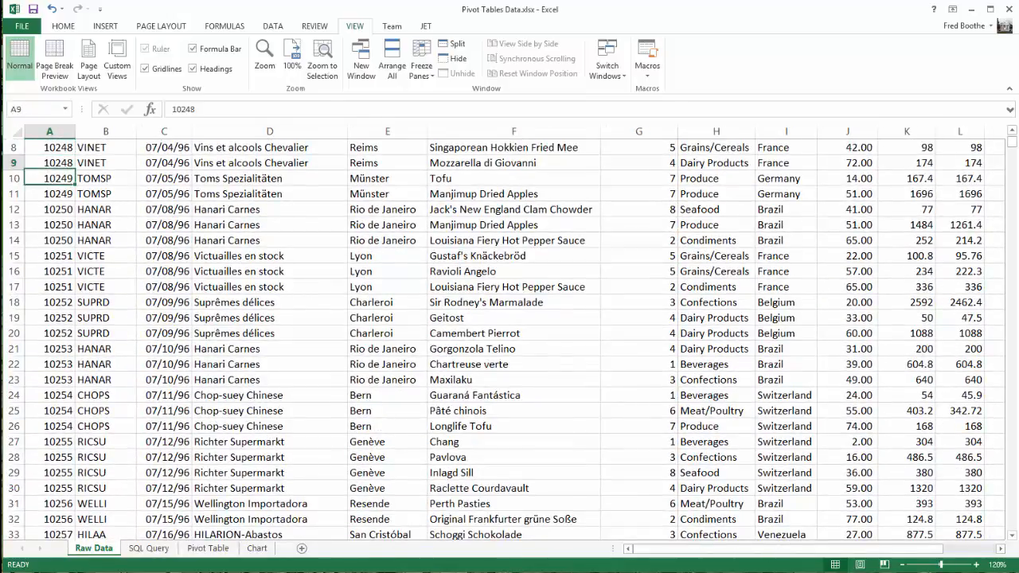
{"action": "key", "text": "Down"}
{"action": "key", "text": "Right"}
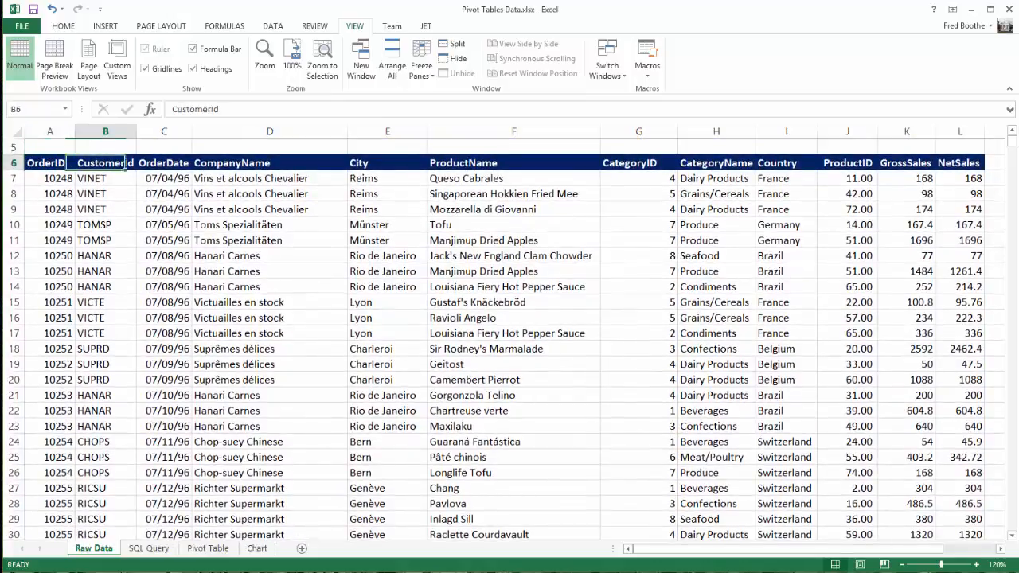
{"action": "key", "text": "Right"}
{"action": "key", "text": "Down"}
{"action": "key", "text": "Right"}
{"action": "key", "text": "Right"}
{"action": "key", "text": "Right"}
{"action": "key", "text": "Right"}
{"action": "key", "text": "Right"}
{"action": "key", "text": "Right"}
{"action": "key", "text": "Right"}
{"action": "key", "text": "Right"}
{"action": "key", "text": "Right"}
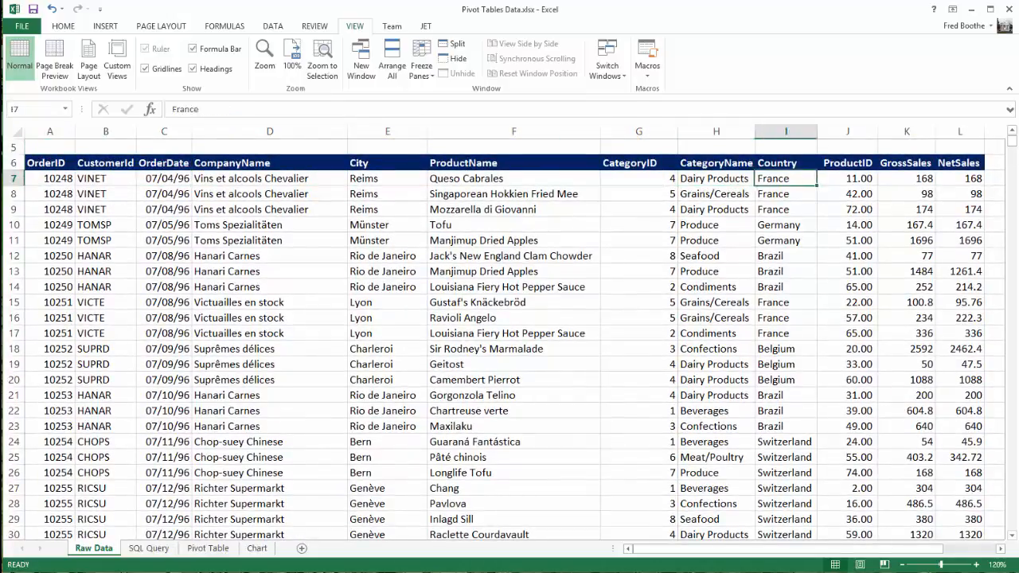
{"action": "key", "text": "Left"}
{"action": "key", "text": "Left"}
{"action": "key", "text": "Left"}
{"action": "key", "text": "Left"}
{"action": "key", "text": "Left"}
{"action": "key", "text": "Left"}
{"action": "key", "text": "Left"}
{"action": "key", "text": "Left"}
{"action": "key", "text": "Left"}
{"action": "key", "text": "Left"}
{"action": "key", "text": "Left"}
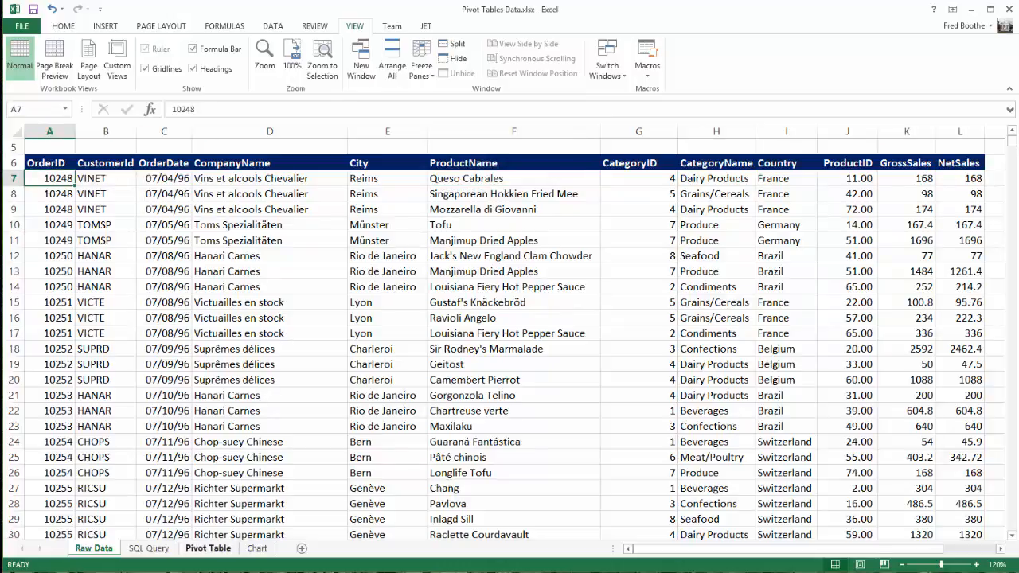
Select cell B3 on the Pivot Table sheet, and recall the orderdata range on Raw Data to check its coverage
{"action": "left_click", "coordinate": [208, 548]}
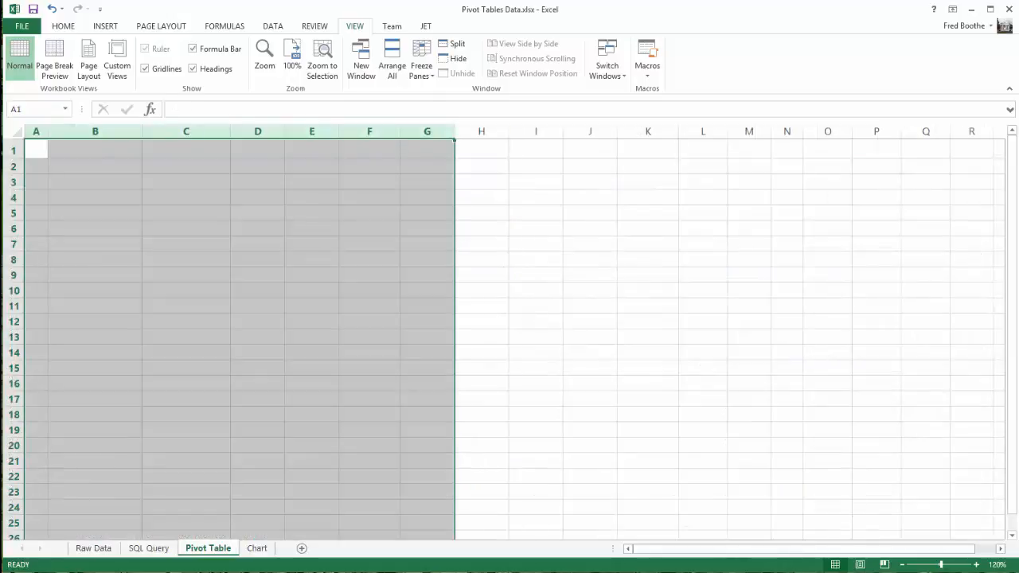
{"action": "left_click", "coordinate": [95, 182]}
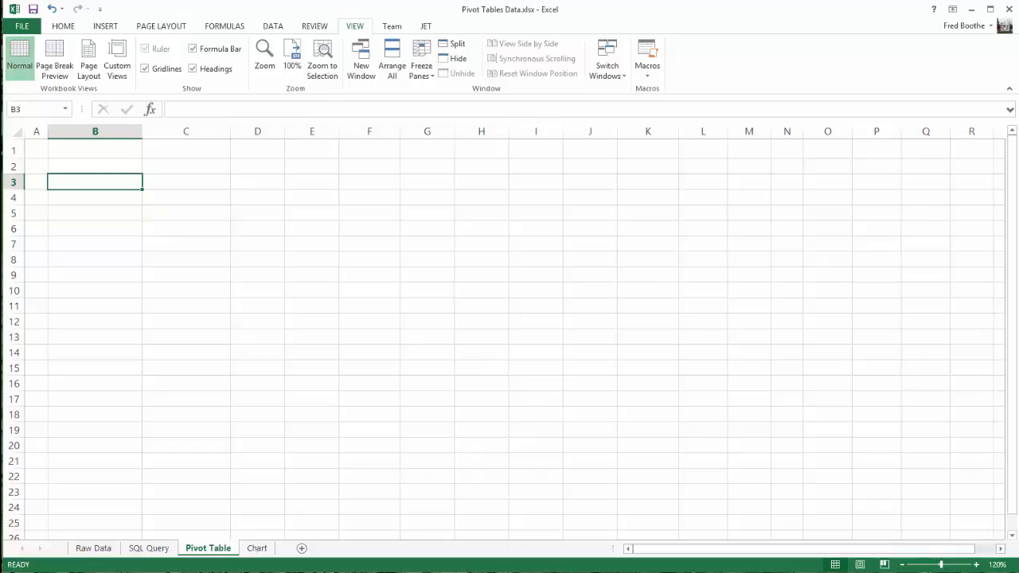
{"action": "left_click", "coordinate": [93, 548]}
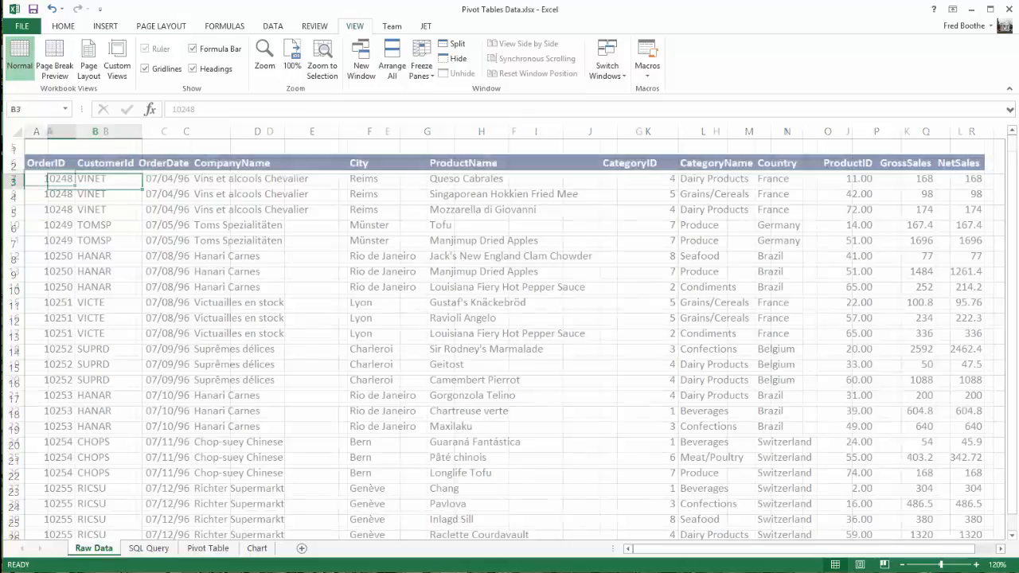
{"action": "left_click", "coordinate": [65, 109]}
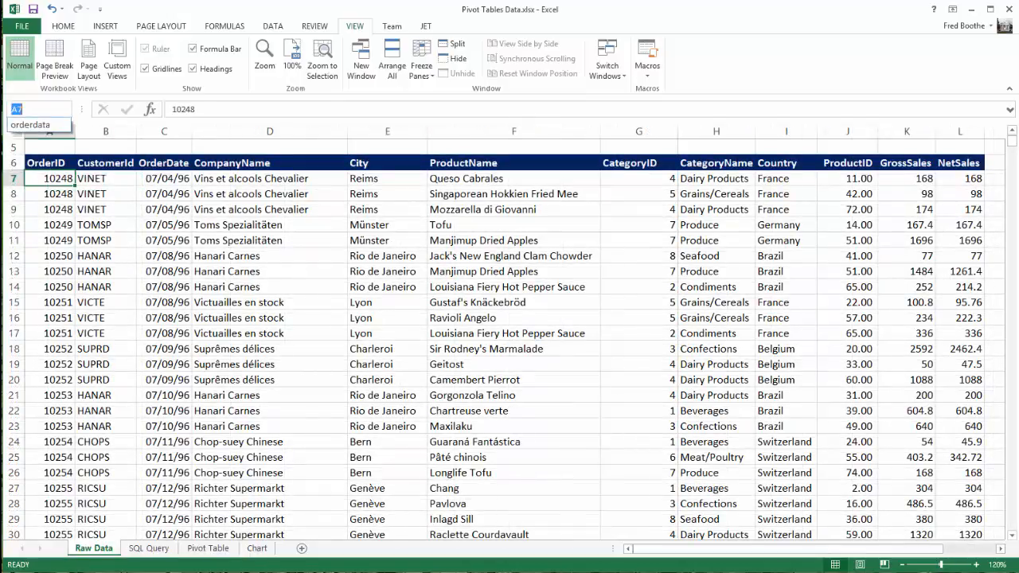
{"action": "left_click", "coordinate": [32, 125]}
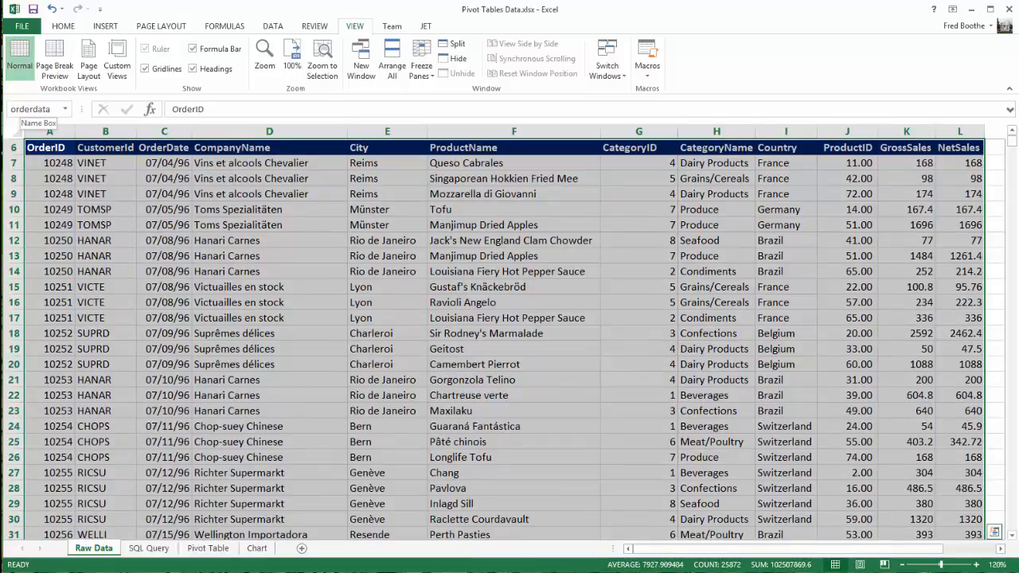
{"action": "left_click", "coordinate": [31, 109]}
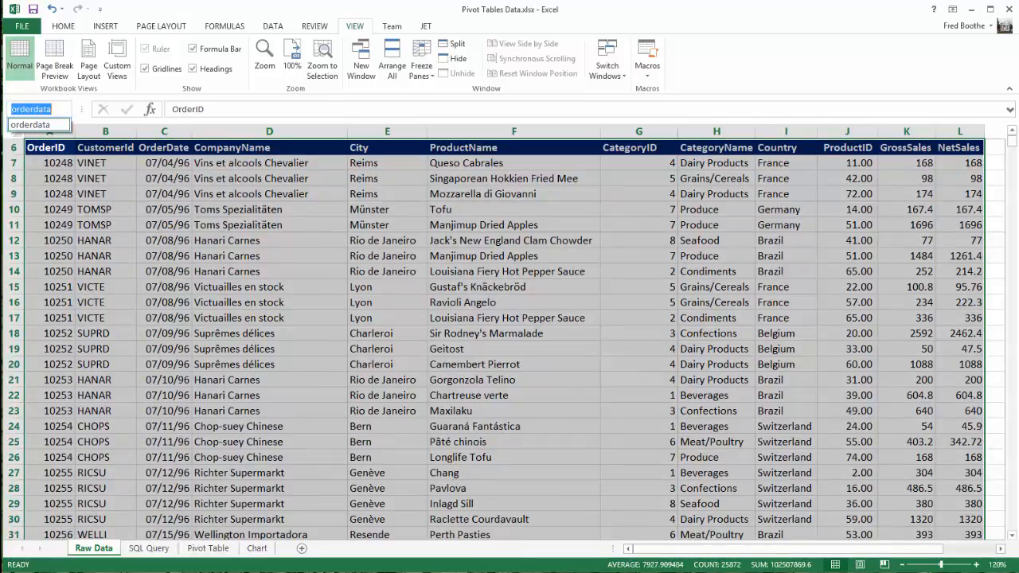
{"action": "key", "text": "Return"}
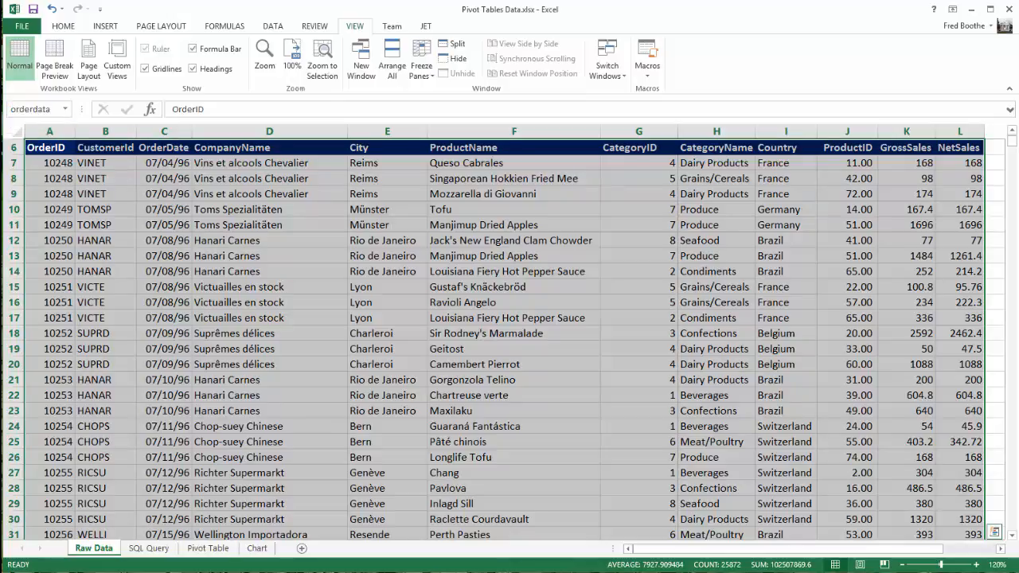
Insert a pivot table at cell B2 of the Pivot Table sheet, using the named range orderdata as its source
{"action": "left_click", "coordinate": [208, 548]}
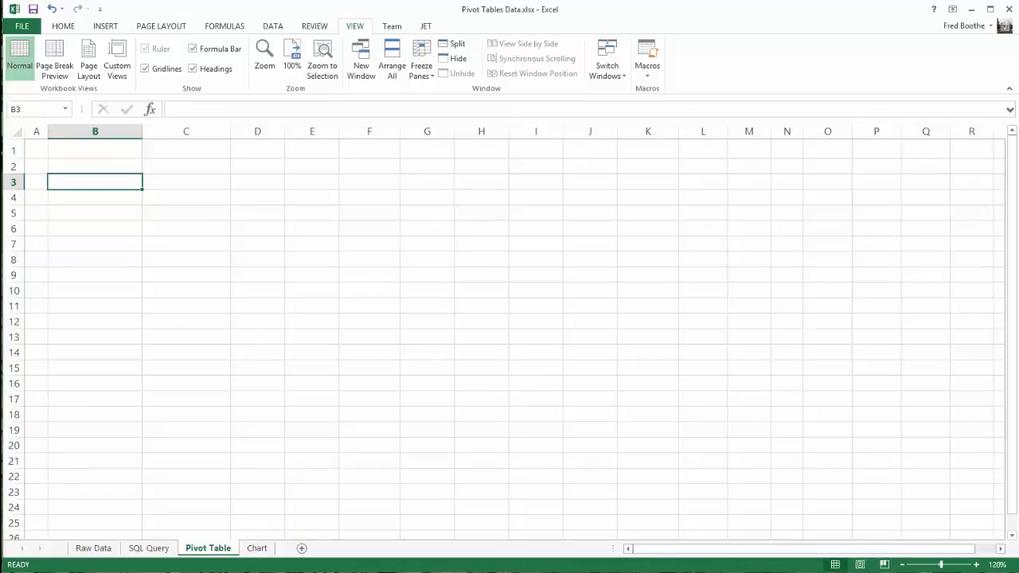
{"action": "left_click", "coordinate": [95, 166]}
{"action": "left_click", "coordinate": [105, 26]}
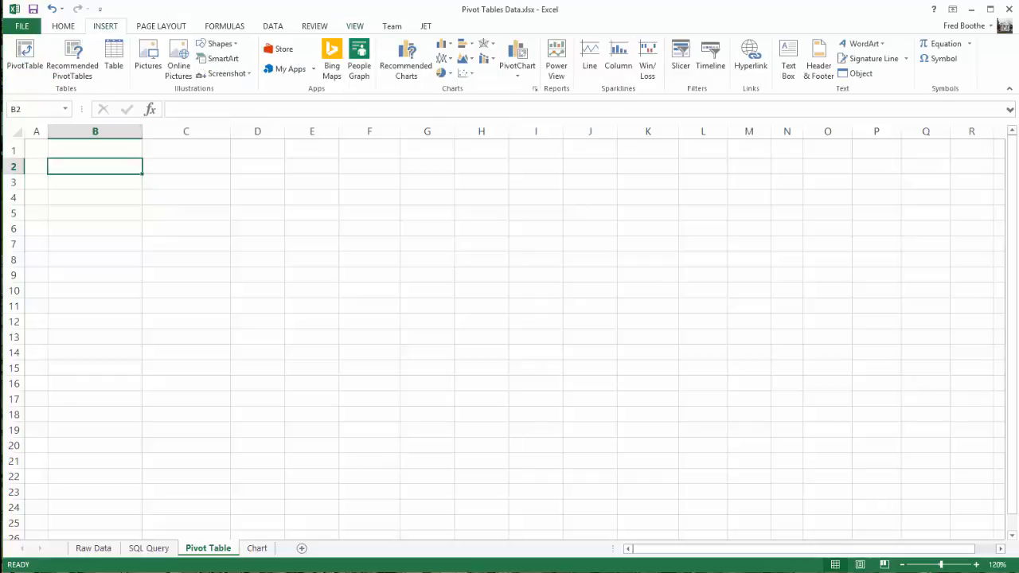
{"action": "left_click", "coordinate": [24, 60]}
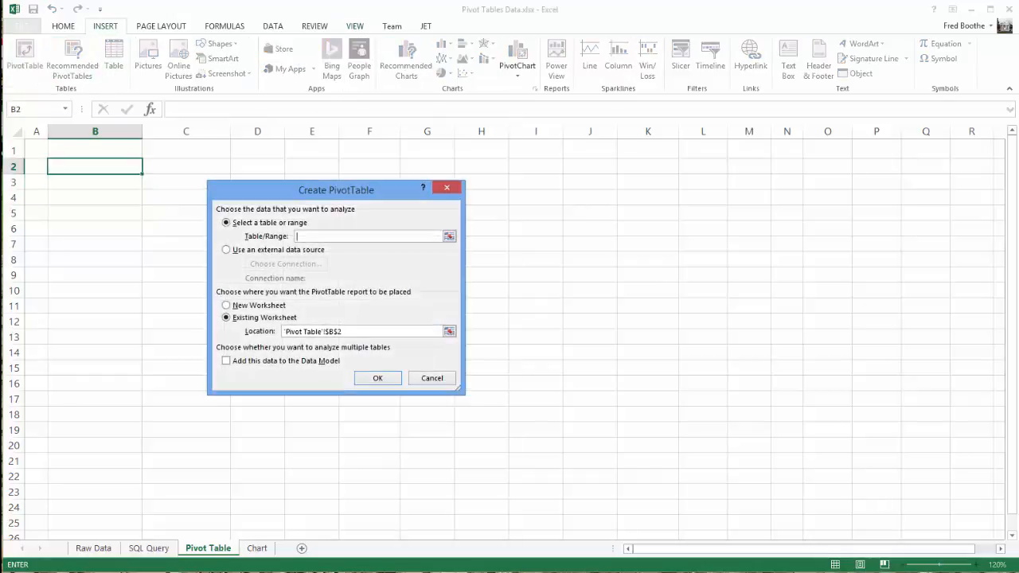
{"action": "type", "text": "orderdata"}
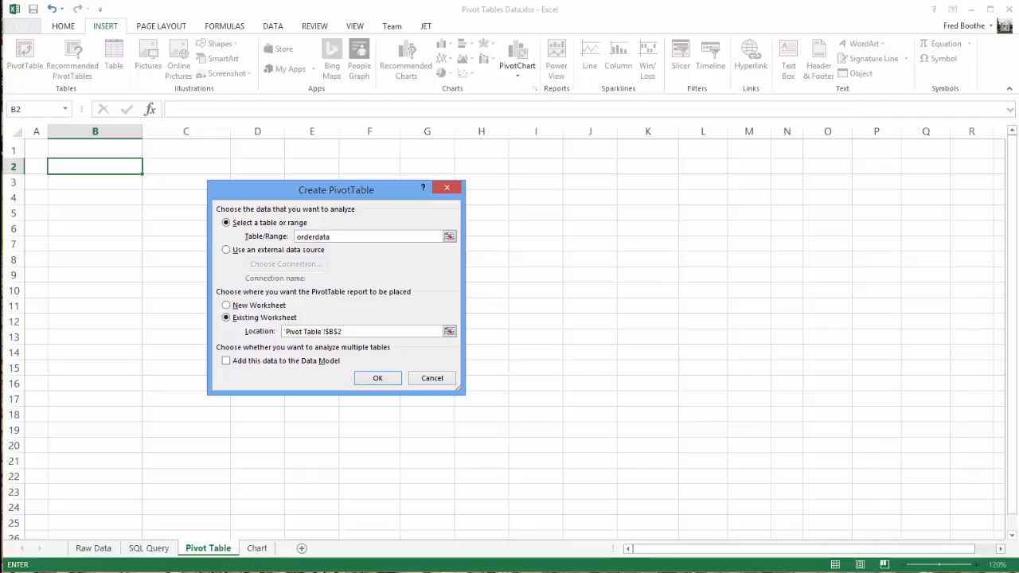
{"action": "key", "text": "Return"}
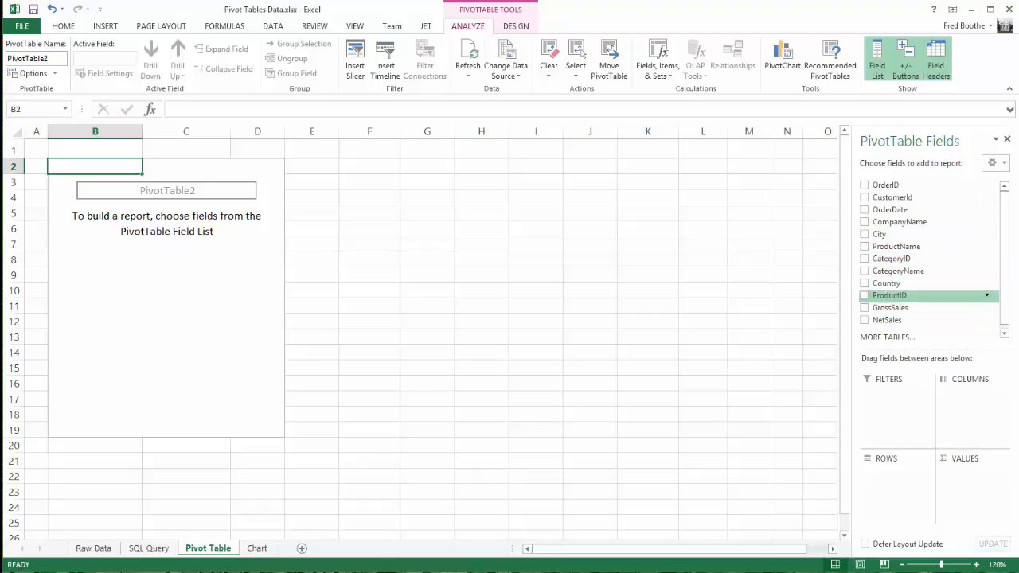
Compare the pivot table's available fields with the column headings of the order table on the Raw Data sheet
{"action": "left_click_drag", "start_coordinate": [1005, 267], "coordinate": [1005, 279]}
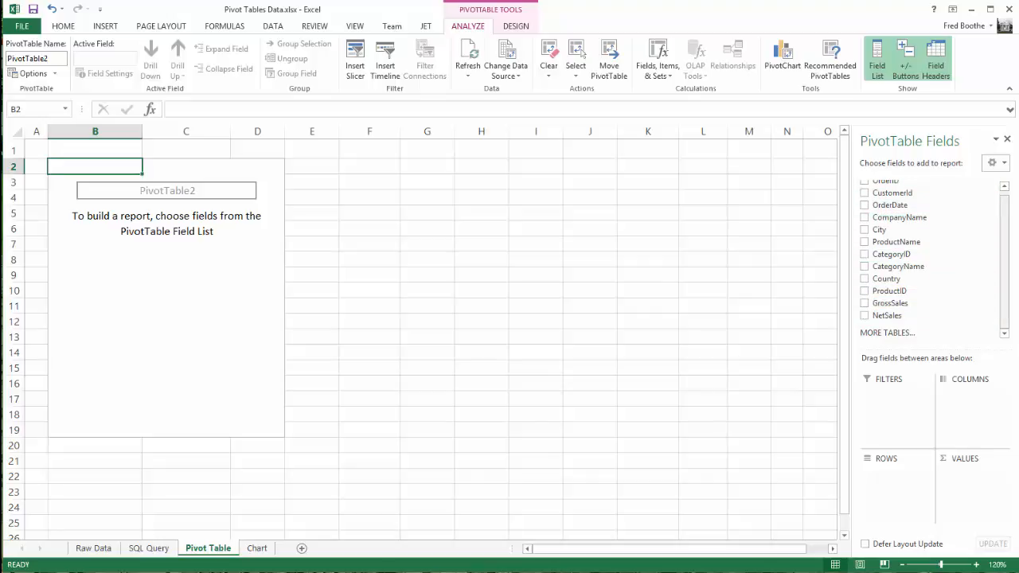
{"action": "left_click_drag", "start_coordinate": [1004, 231], "coordinate": [1004, 223]}
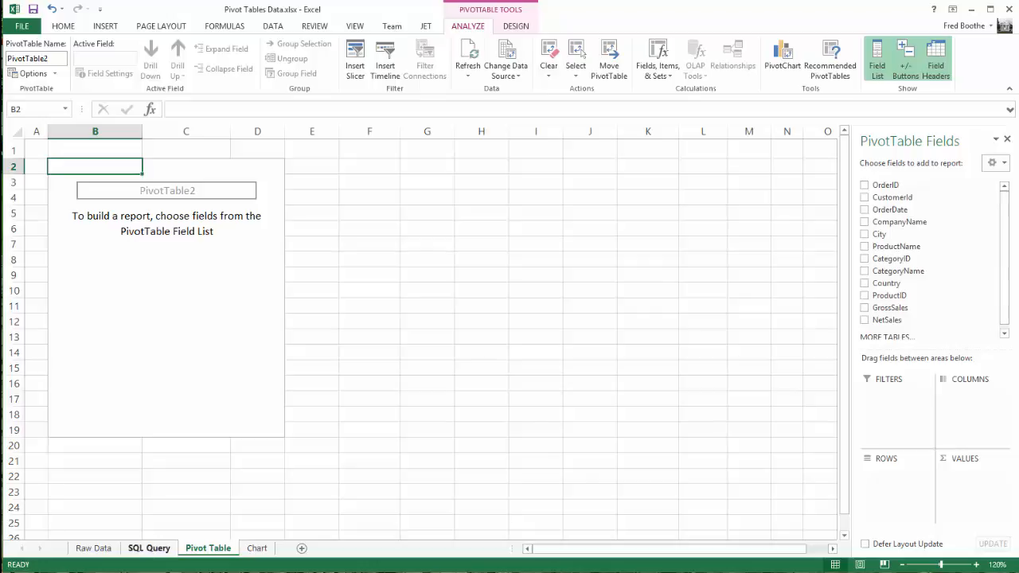
{"action": "left_click", "coordinate": [93, 548]}
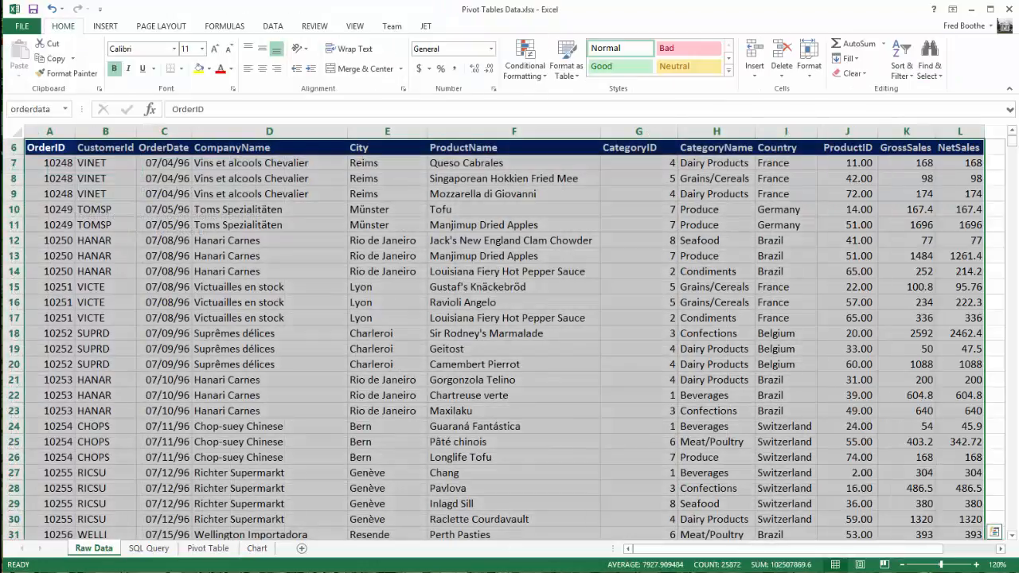
{"action": "left_click", "coordinate": [49, 148]}
{"action": "left_click", "coordinate": [105, 148]}
{"action": "left_click", "coordinate": [164, 147]}
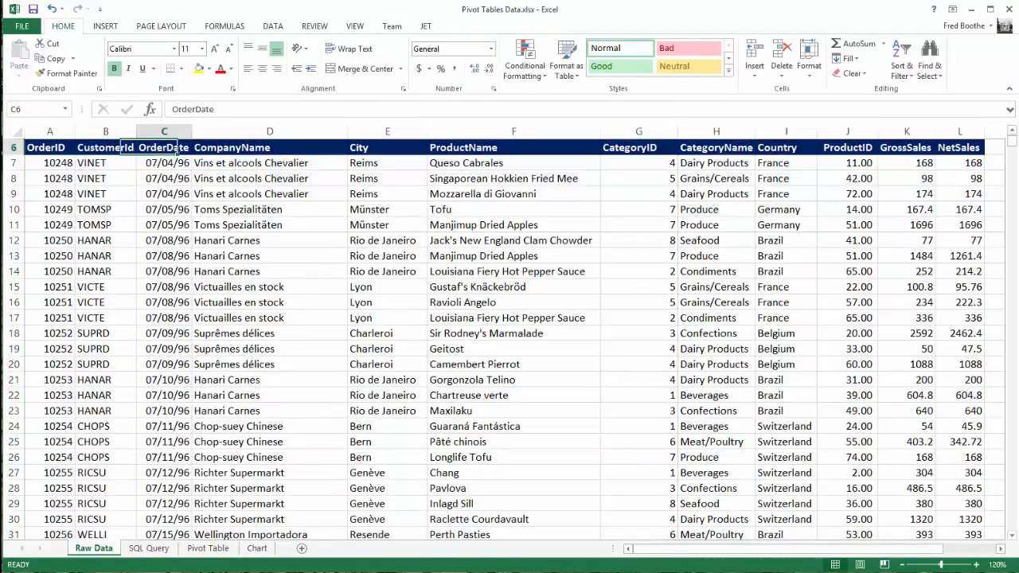
{"action": "left_click", "coordinate": [208, 548]}
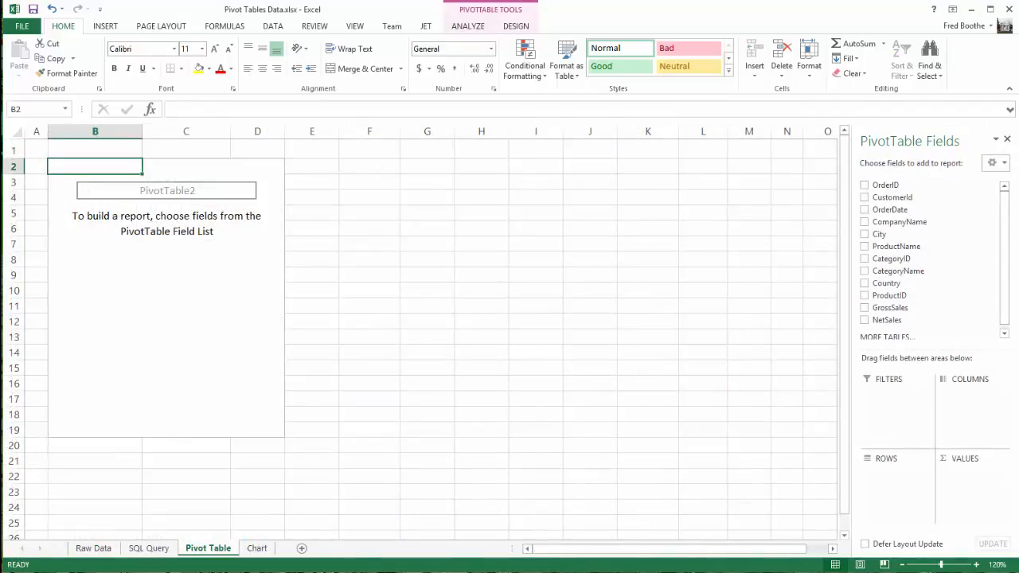
Summarize GrossSales as the pivot table's values, with Country as the row field and OrderDate as the column field
{"action": "left_click_drag", "start_coordinate": [890, 309], "coordinate": [972, 475]}
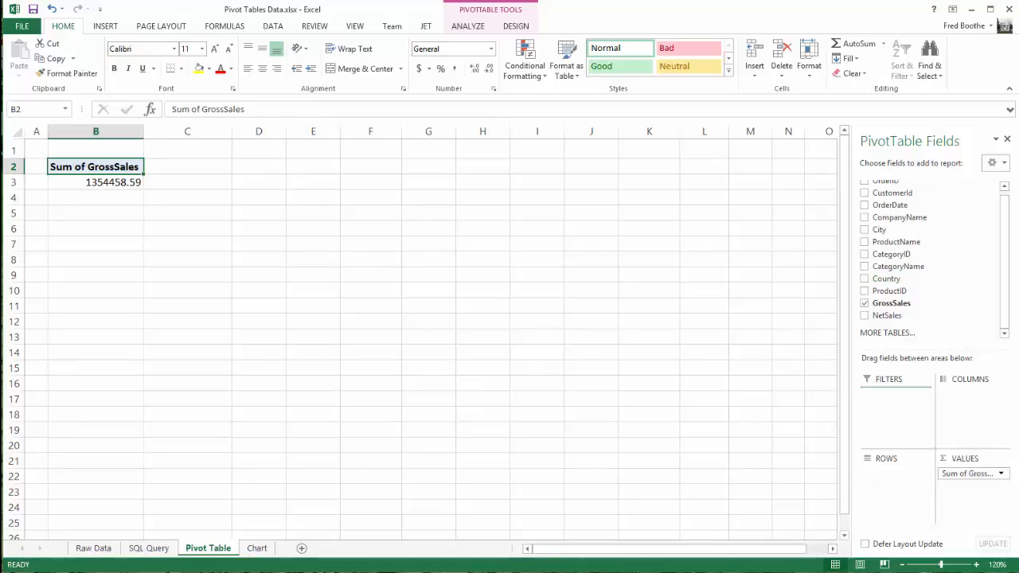
{"action": "left_click_drag", "start_coordinate": [886, 278], "coordinate": [895, 481]}
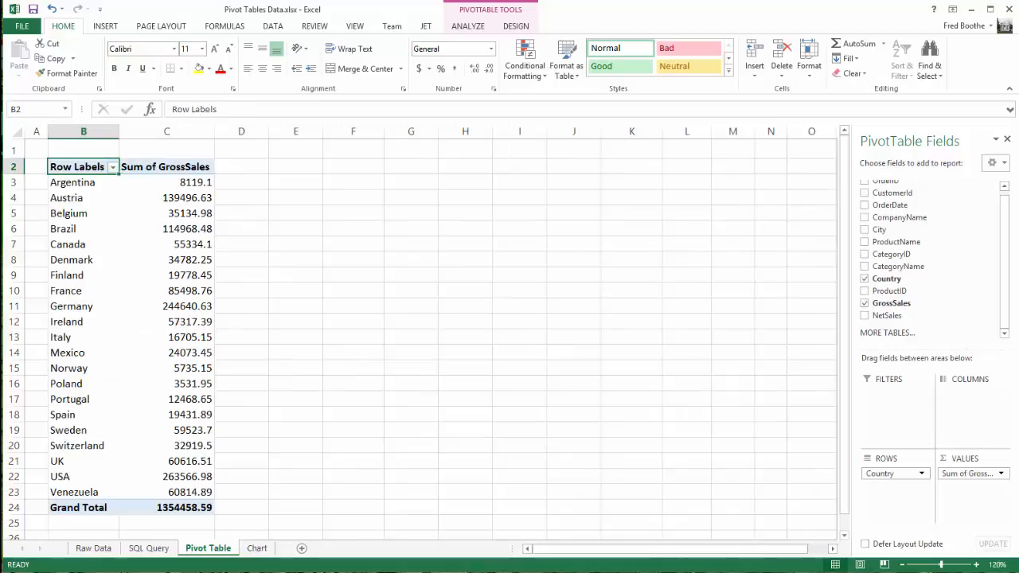
{"action": "left_click_drag", "start_coordinate": [80, 183], "coordinate": [171, 492]}
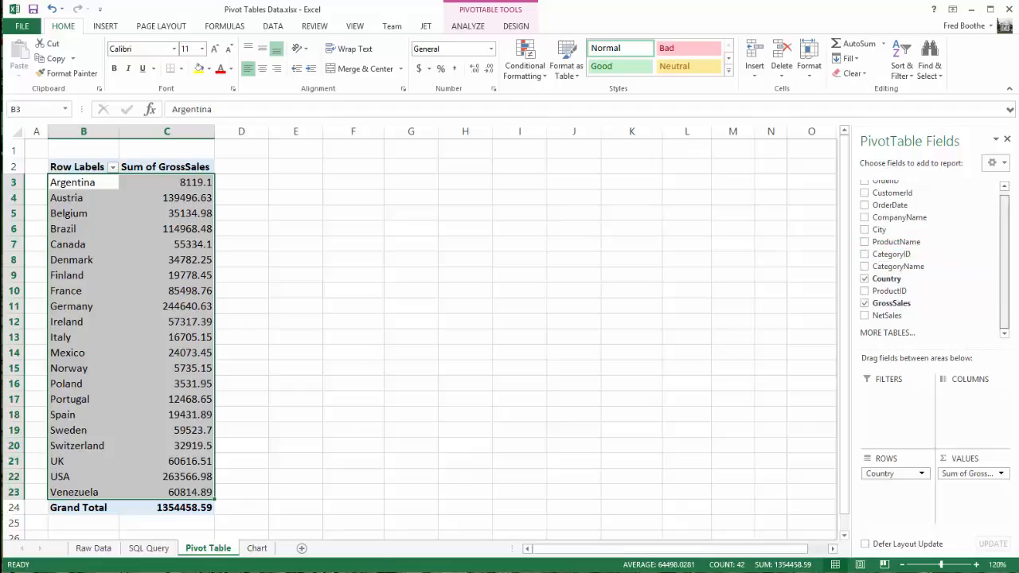
{"action": "scroll", "coordinate": [916, 239], "scroll_direction": "up", "scroll_amount": 1}
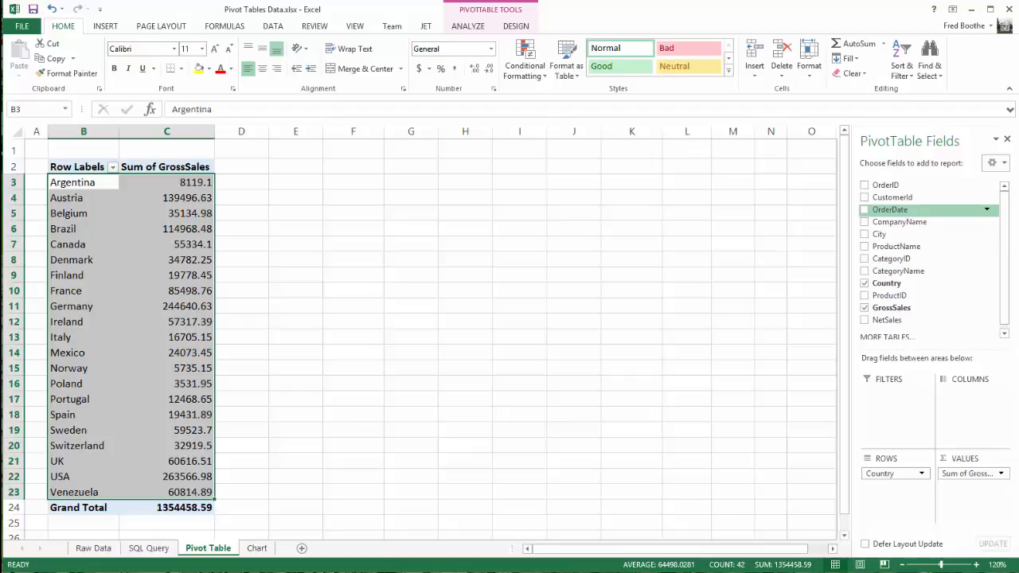
{"action": "left_click_drag", "start_coordinate": [890, 210], "coordinate": [973, 403]}
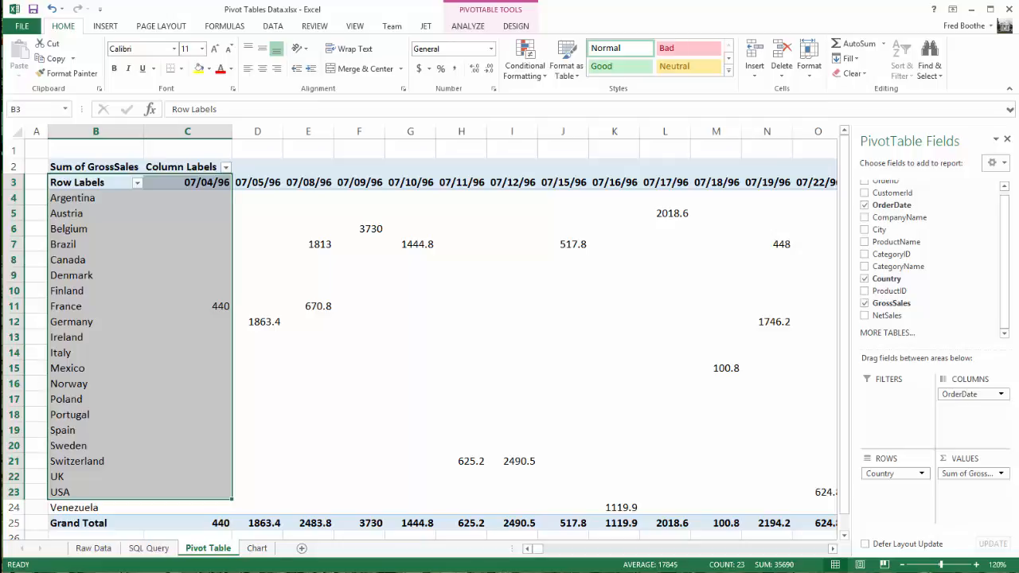
Group the OrderDate column labels by Years only, with Months deselected
{"action": "left_click", "coordinate": [257, 182]}
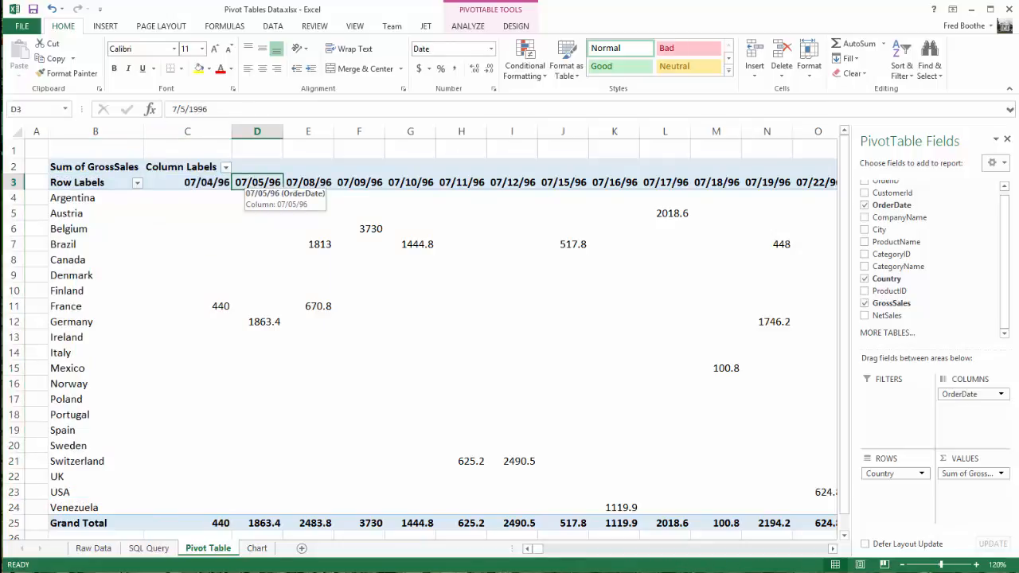
{"action": "right_click", "coordinate": [255, 184]}
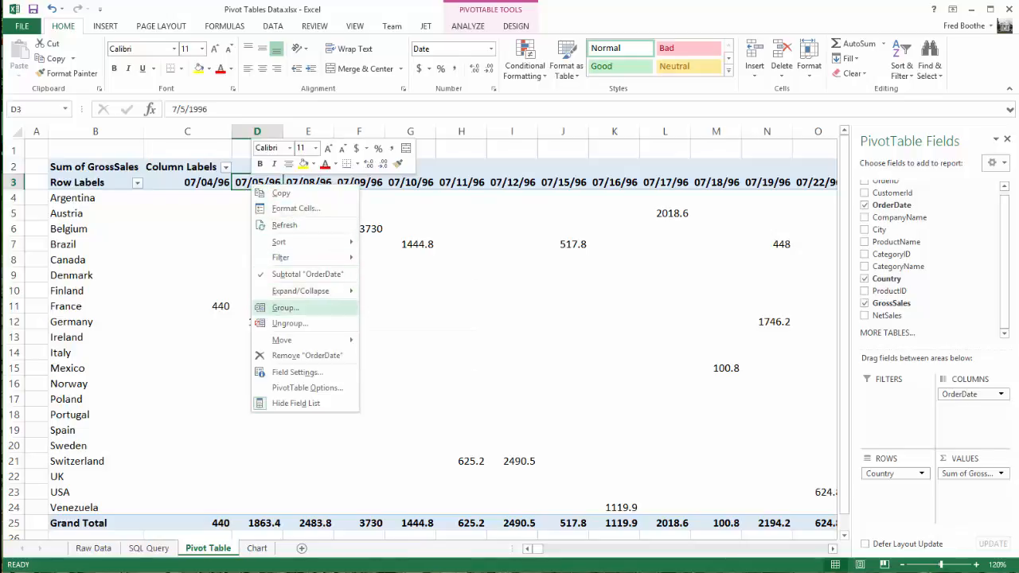
{"action": "left_click", "coordinate": [285, 307]}
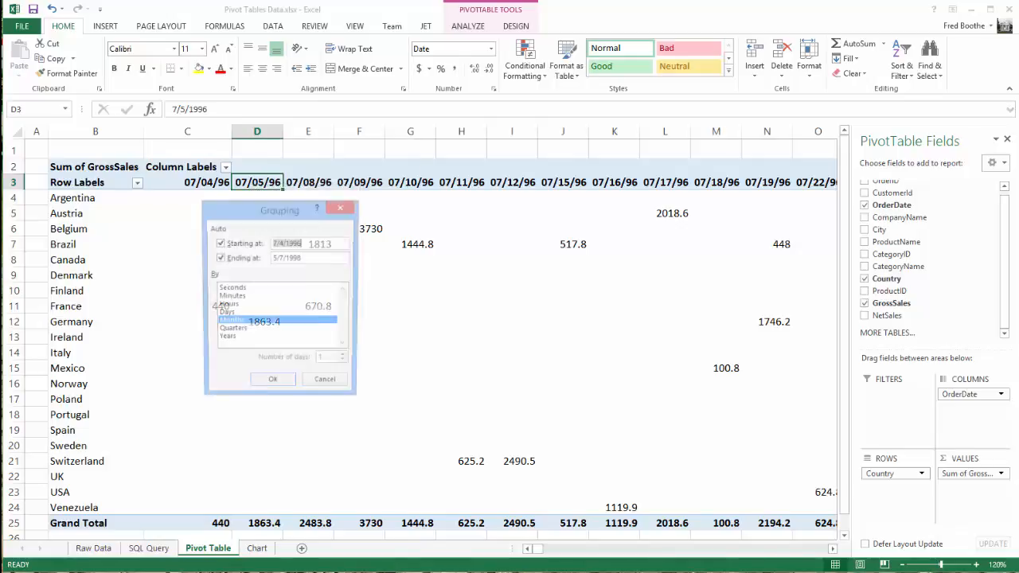
{"action": "left_click", "coordinate": [227, 339]}
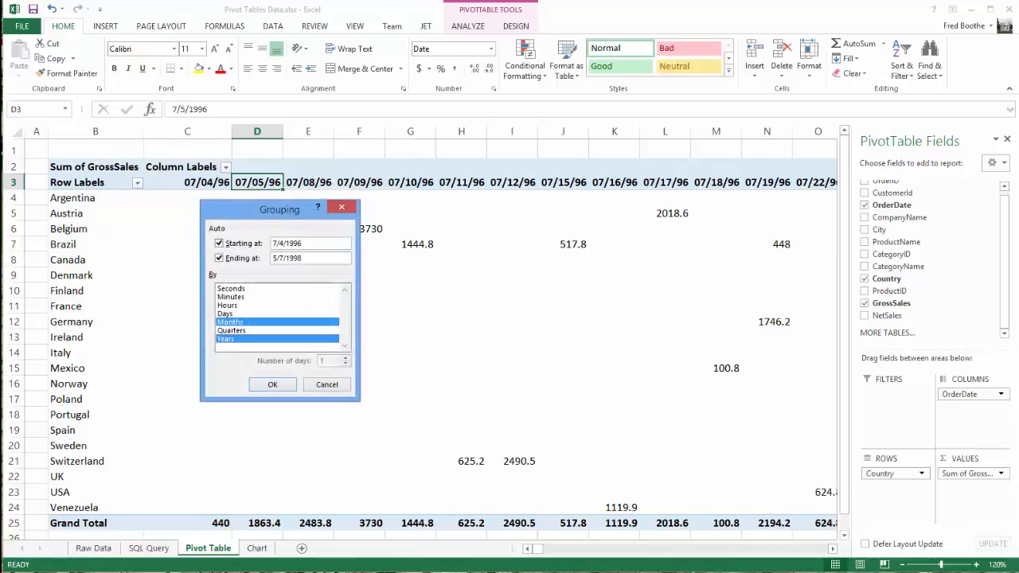
{"action": "left_click", "coordinate": [230, 322]}
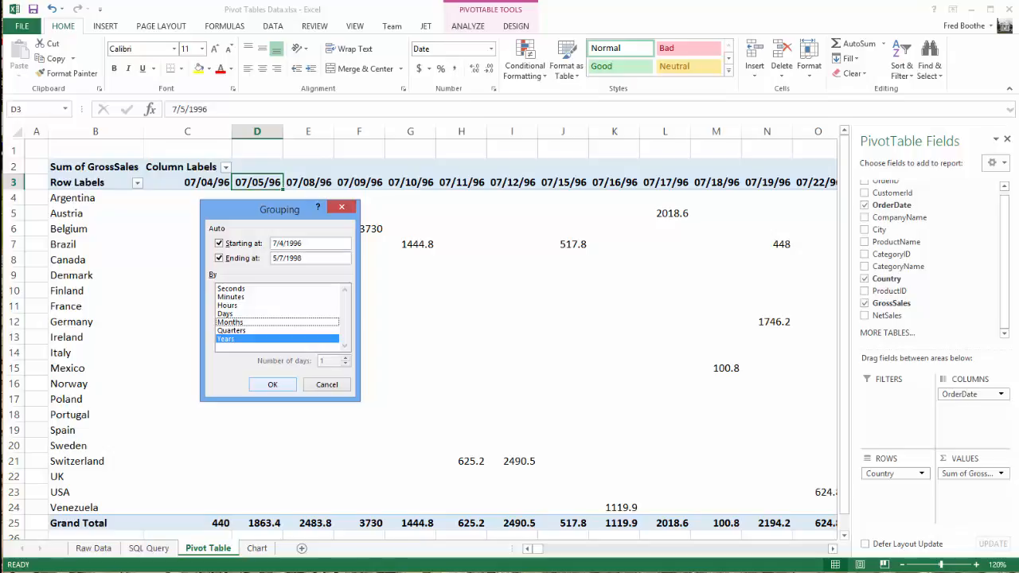
{"action": "left_click", "coordinate": [270, 386]}
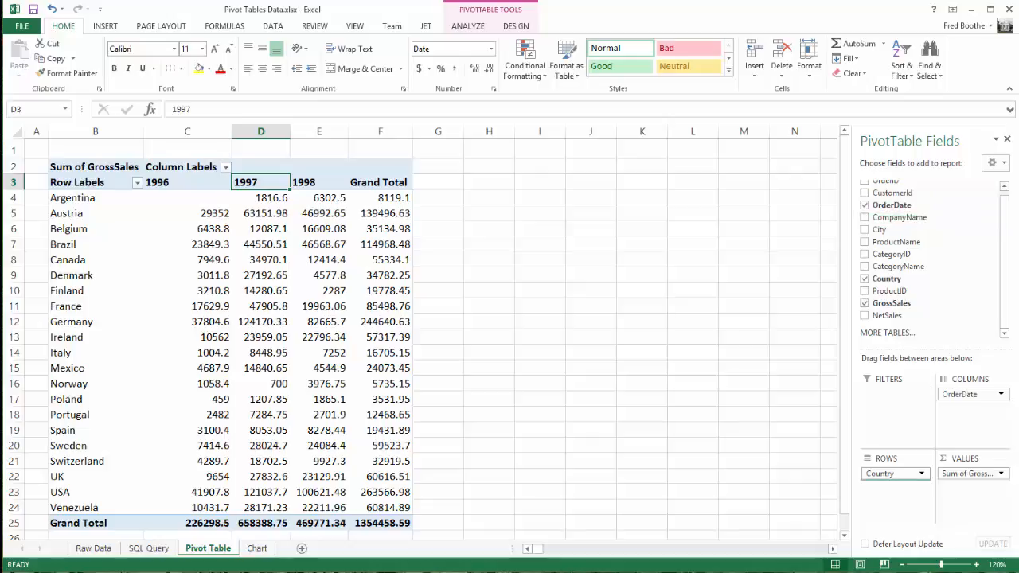
Add CompanyName beneath Country in the pivot table rows and review the yearly sales of Argentina's customers
{"action": "left_click_drag", "start_coordinate": [900, 218], "coordinate": [891, 484]}
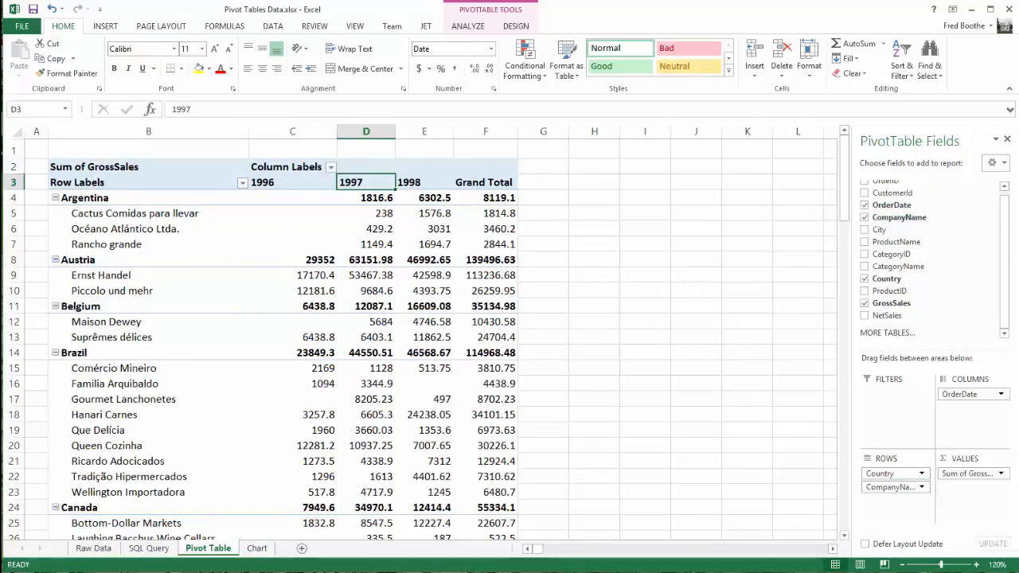
{"action": "left_click_drag", "start_coordinate": [135, 214], "coordinate": [120, 244]}
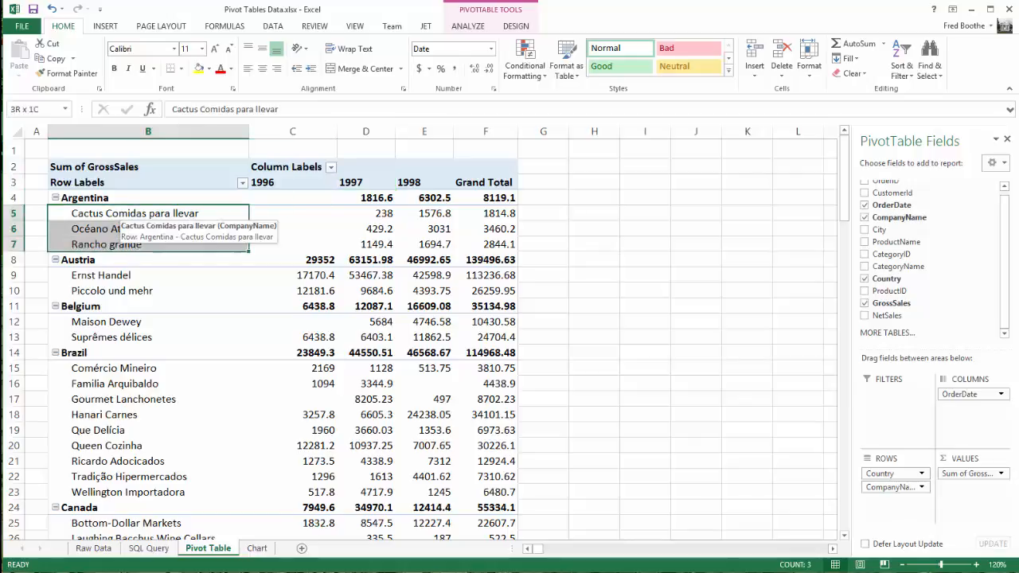
{"action": "left_click_drag", "start_coordinate": [368, 214], "coordinate": [487, 245]}
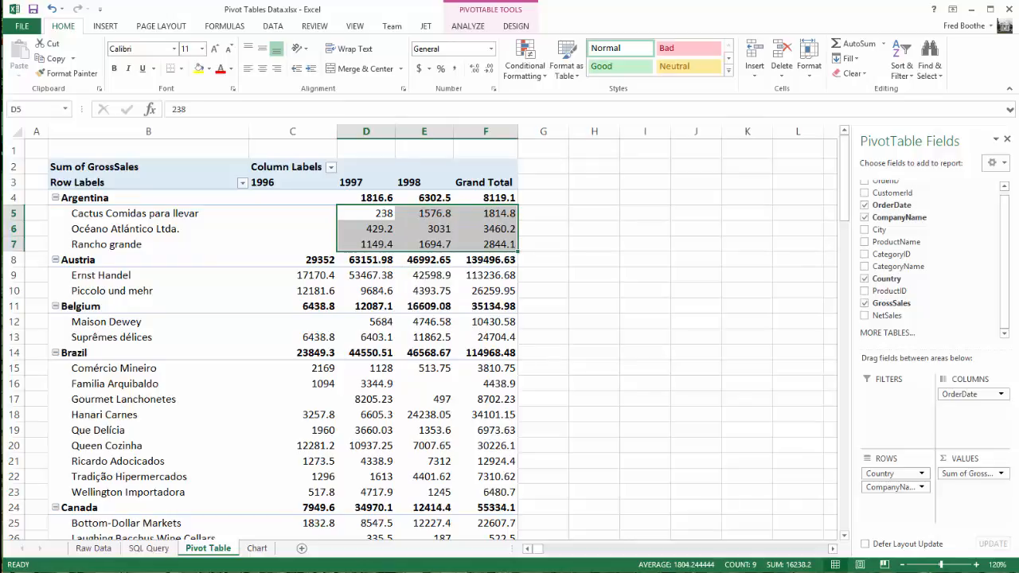
{"action": "left_click", "coordinate": [97, 197]}
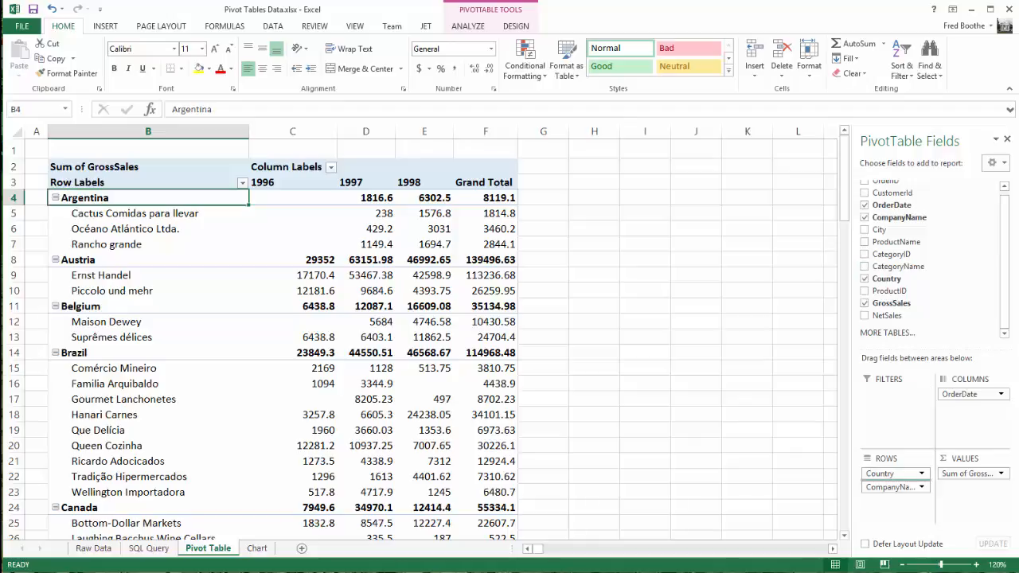
Add CategoryName beneath CompanyName in the pivot table rows and inspect the category breakdown for Cactus Comidas para llevar
{"action": "left_click_drag", "start_coordinate": [899, 267], "coordinate": [895, 500]}
{"action": "left_click", "coordinate": [896, 501]}
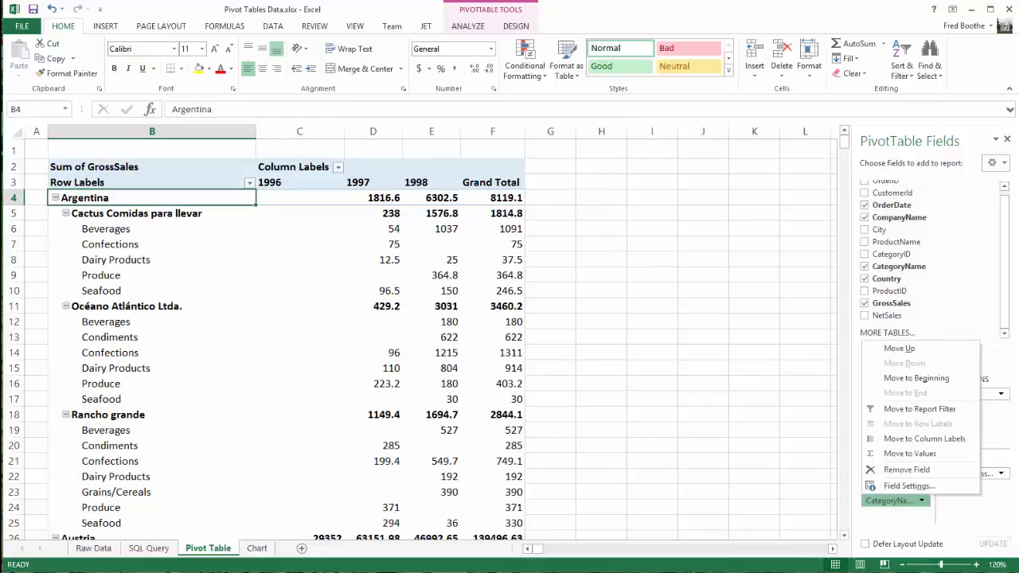
{"action": "left_click", "coordinate": [56, 198]}
{"action": "left_click", "coordinate": [55, 198]}
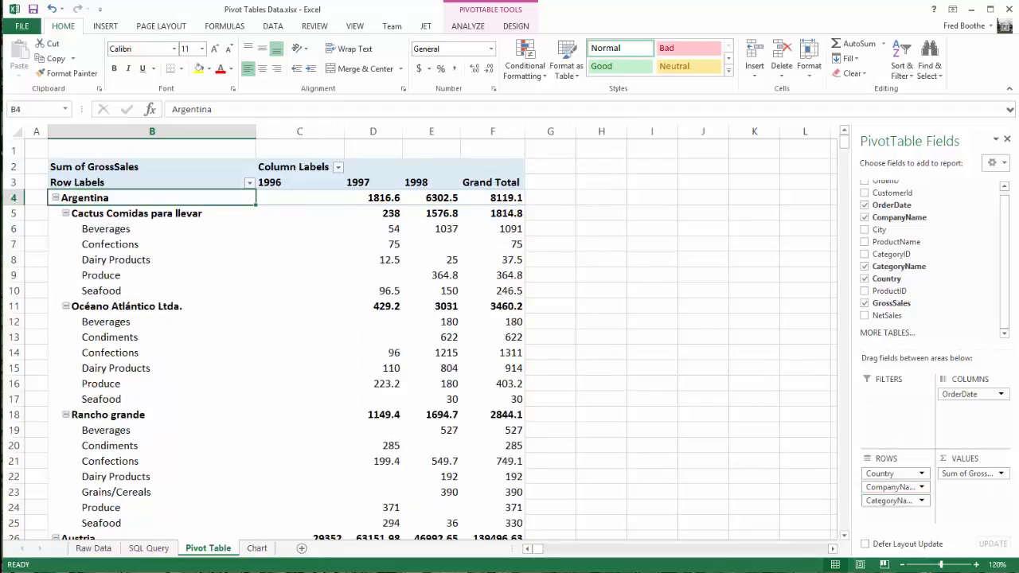
{"action": "left_click", "coordinate": [58, 213]}
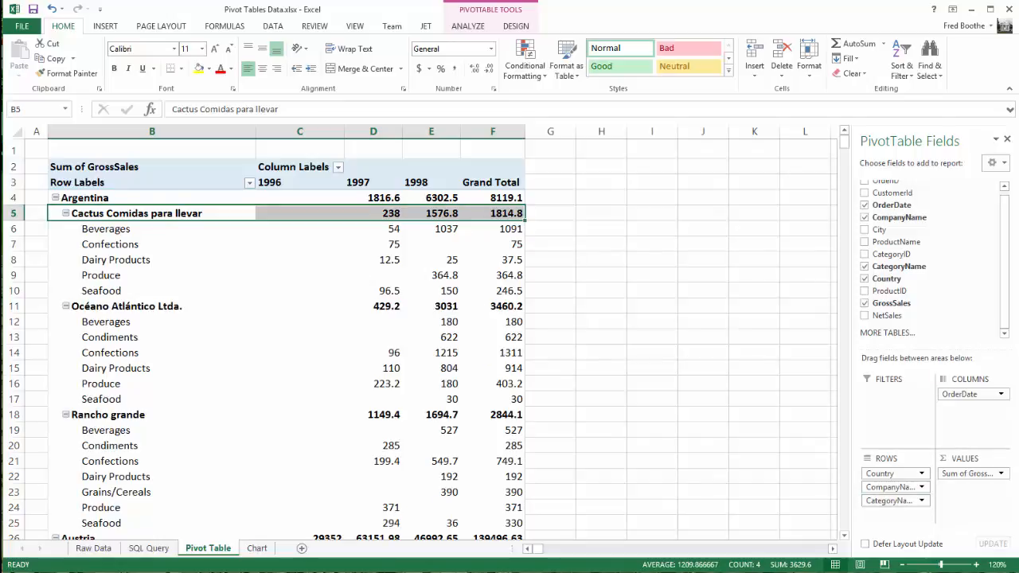
{"action": "left_click", "coordinate": [65, 213]}
{"action": "left_click", "coordinate": [65, 213]}
{"action": "left_click", "coordinate": [90, 229]}
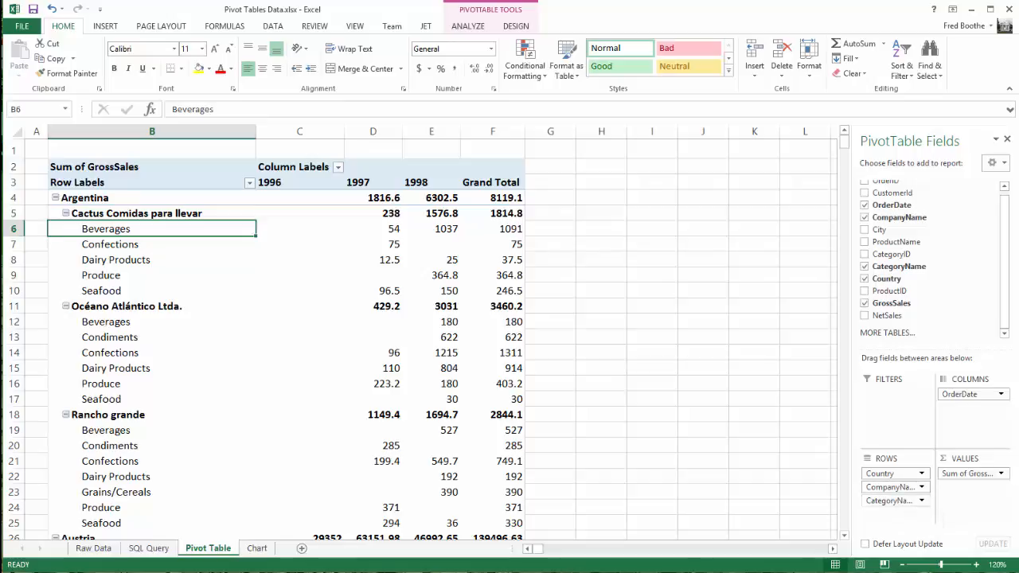
Remove CategoryName, CompanyName and Country from the pivot table's row fields
{"action": "left_click_drag", "start_coordinate": [888, 501], "coordinate": [896, 304]}
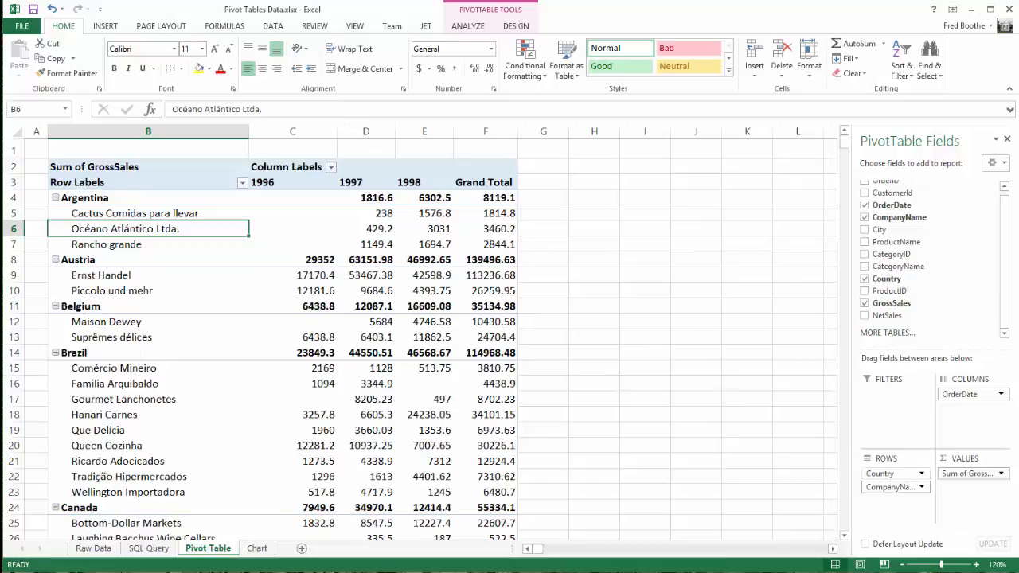
{"action": "left_click_drag", "start_coordinate": [889, 487], "coordinate": [894, 316]}
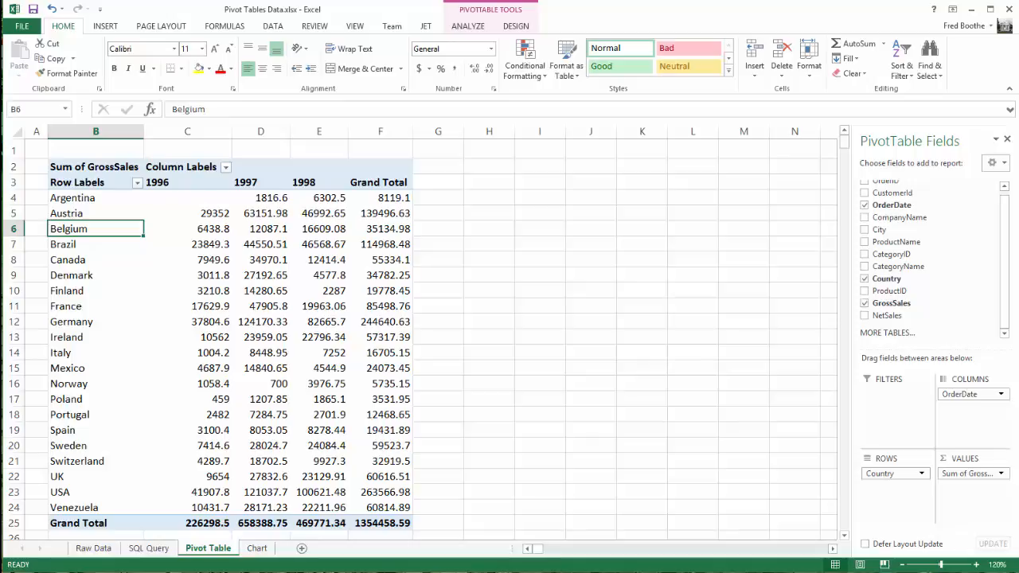
{"action": "left_click_drag", "start_coordinate": [891, 474], "coordinate": [890, 317]}
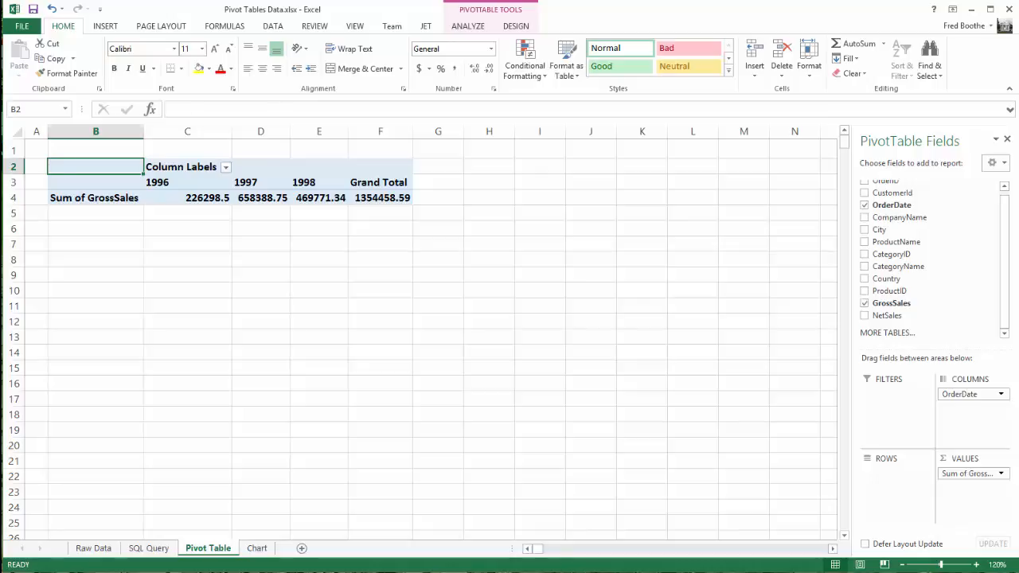
Group the OrderDate column labels by both Quarters and Years
{"action": "left_click", "coordinate": [260, 182]}
{"action": "right_click", "coordinate": [263, 183]}
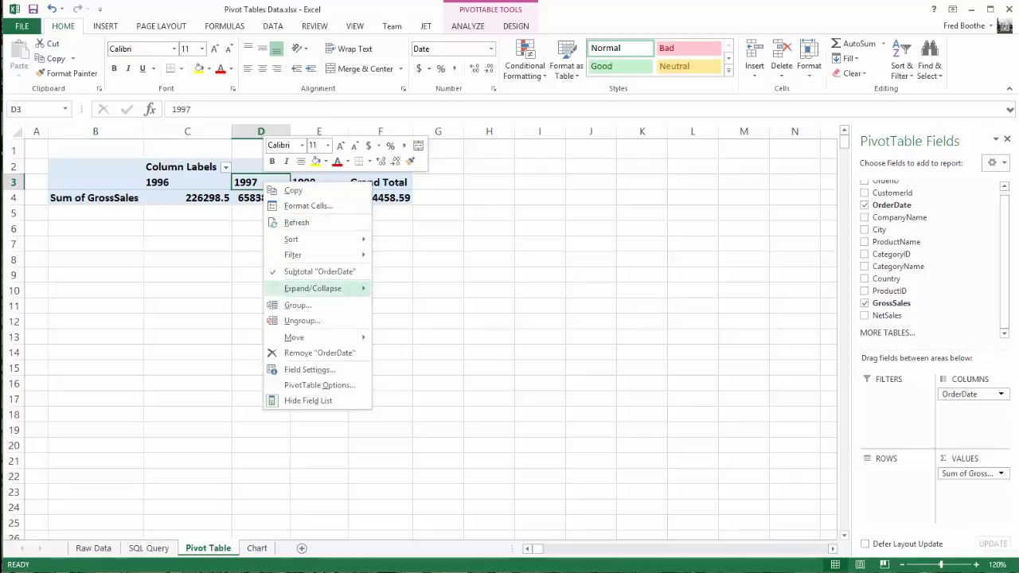
{"action": "left_click", "coordinate": [297, 305]}
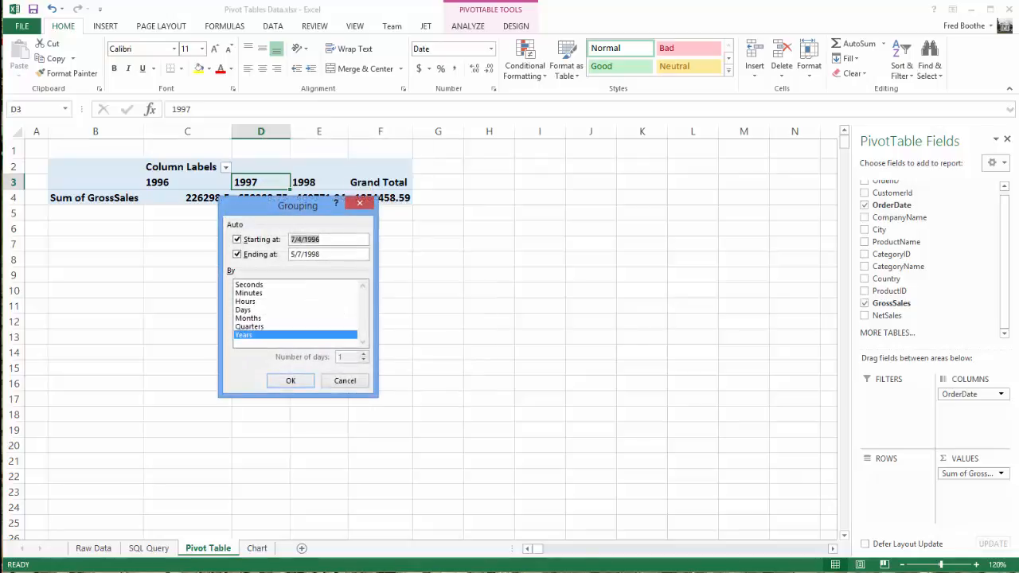
{"action": "left_click", "coordinate": [250, 328]}
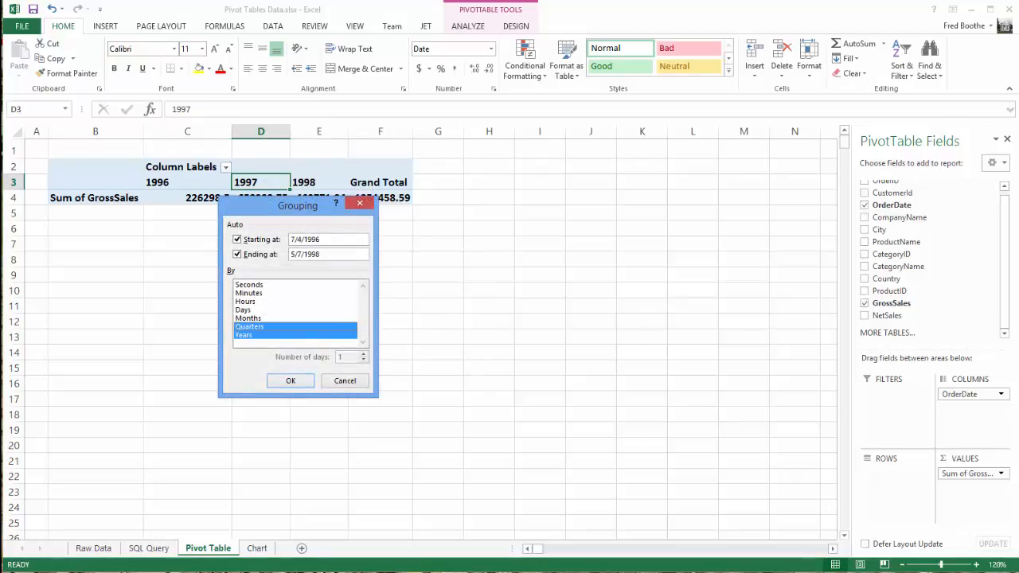
{"action": "left_click", "coordinate": [291, 381]}
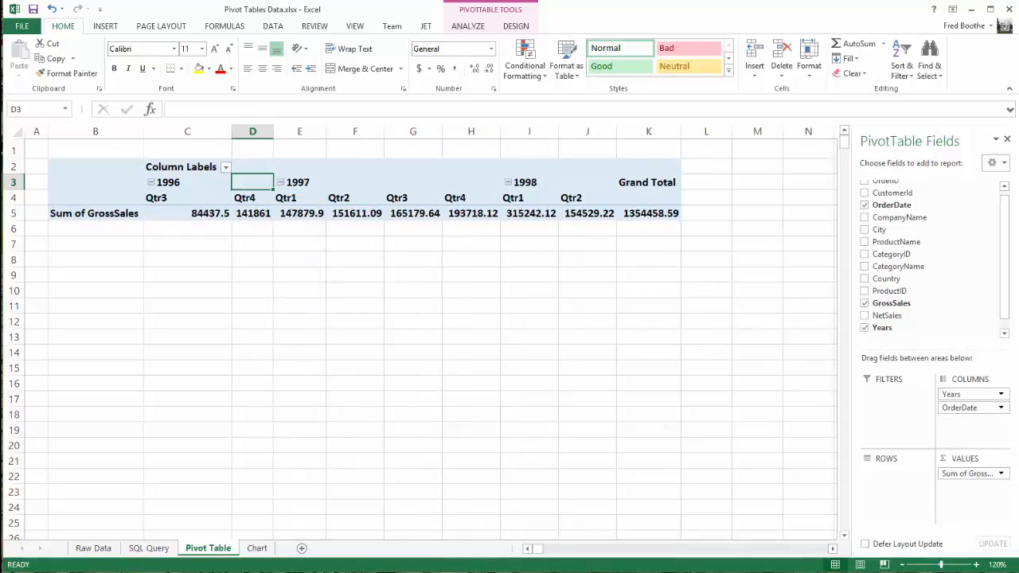
Add Months to the OrderDate grouping alongside Quarters and Years
{"action": "left_click", "coordinate": [295, 198]}
{"action": "right_click", "coordinate": [294, 198]}
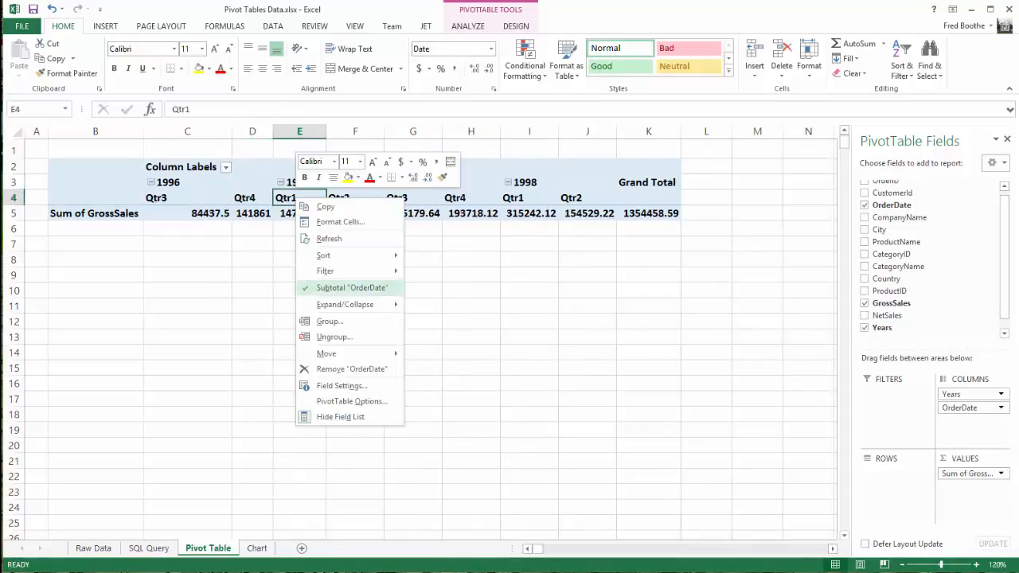
{"action": "left_click", "coordinate": [330, 321]}
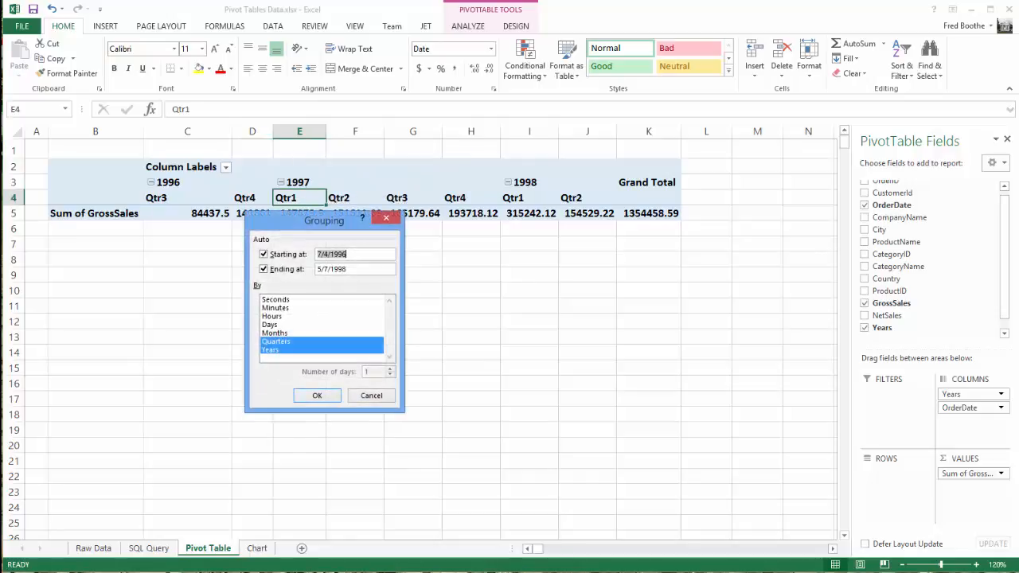
{"action": "left_click", "coordinate": [275, 333]}
{"action": "left_click", "coordinate": [316, 396]}
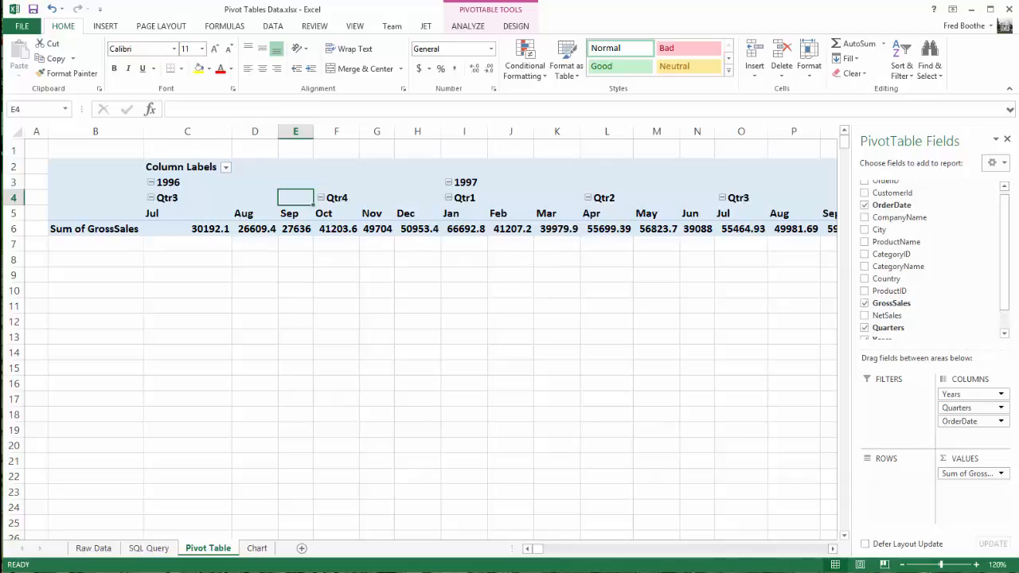
Remove Months from the OrderDate grouping, keeping only Quarters and Years
{"action": "right_click", "coordinate": [451, 214]}
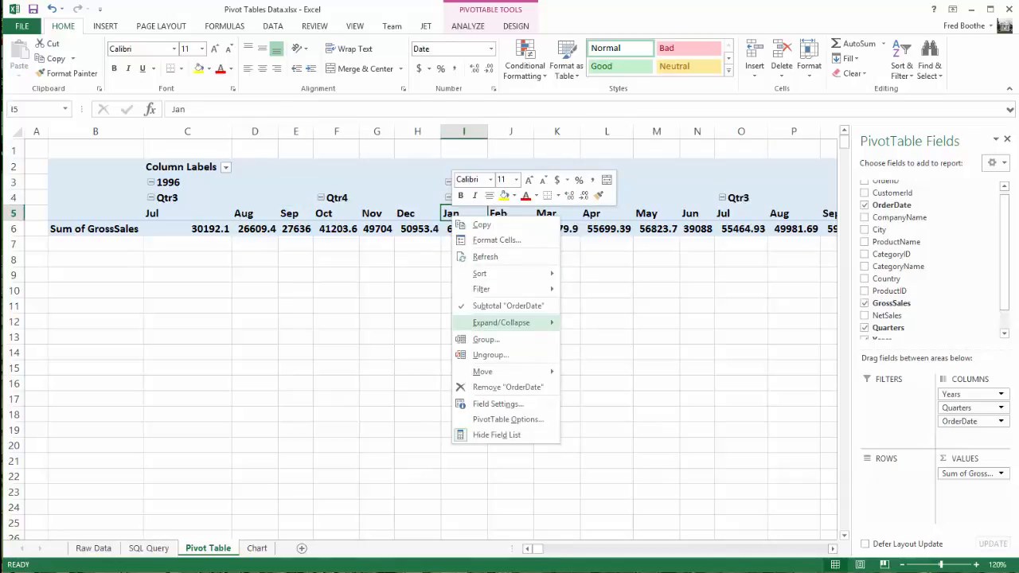
{"action": "left_click", "coordinate": [486, 339]}
{"action": "left_click", "coordinate": [441, 352]}
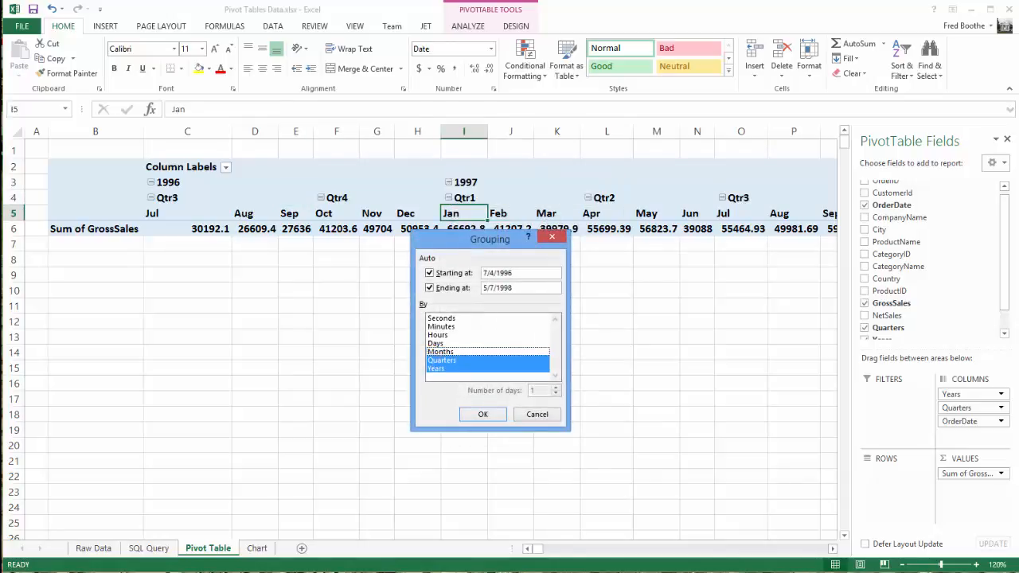
{"action": "key", "text": "Return"}
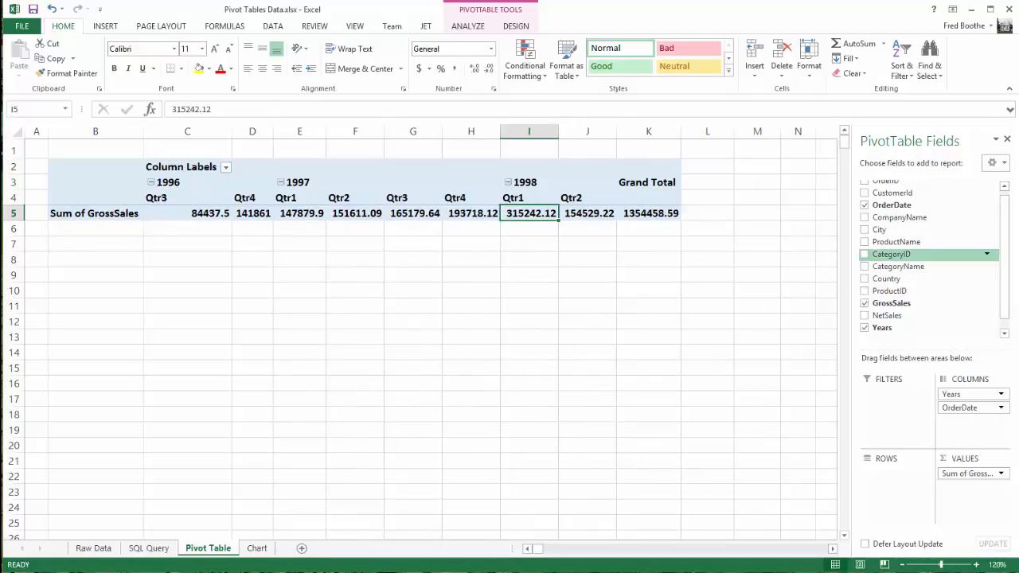
Add CategoryName to the pivot table rows and show the gross sales values as % of Column Total
{"action": "left_click_drag", "start_coordinate": [899, 267], "coordinate": [893, 479]}
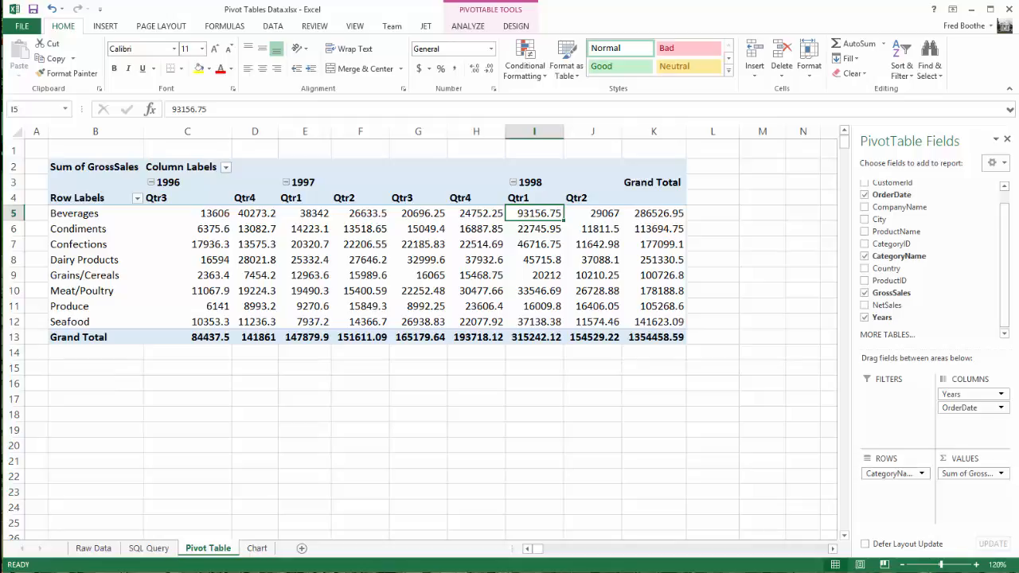
{"action": "right_click", "coordinate": [373, 263]}
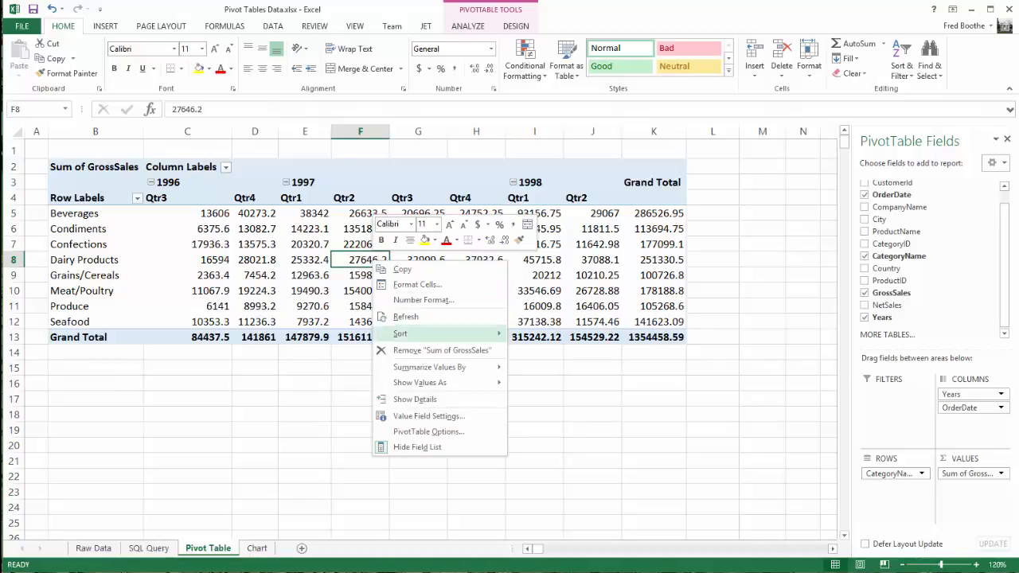
{"action": "mouse_move", "coordinate": [430, 367]}
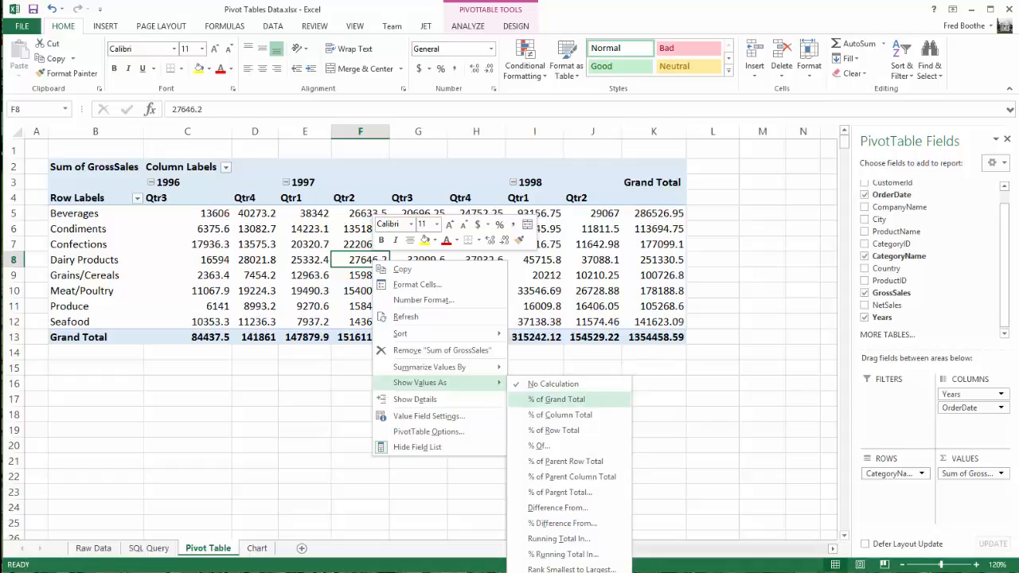
{"action": "left_click", "coordinate": [559, 415]}
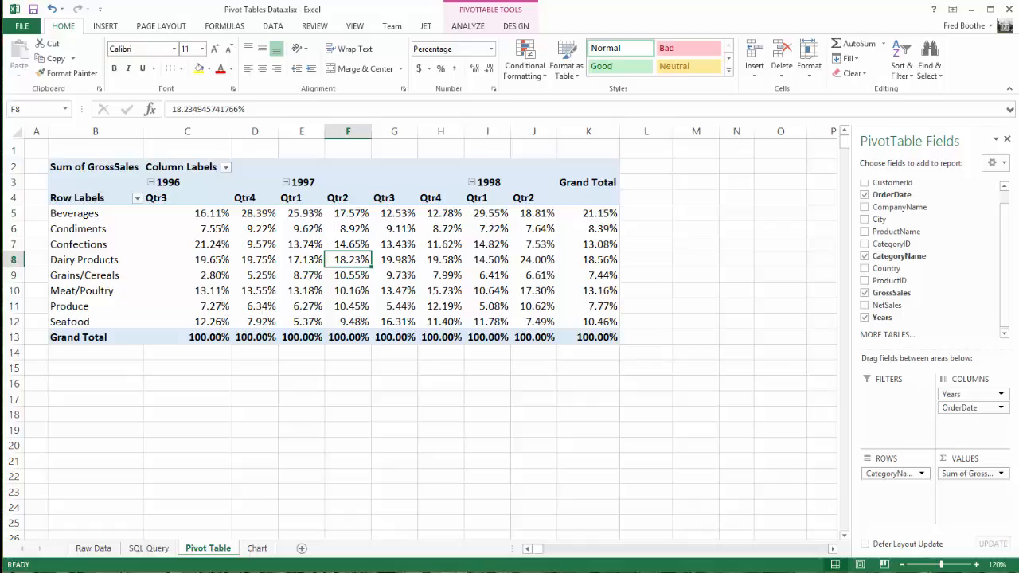
Create a PivotChart from the orderdata range on the existing Chart sheet, located at cell B3
{"action": "left_click", "coordinate": [256, 548]}
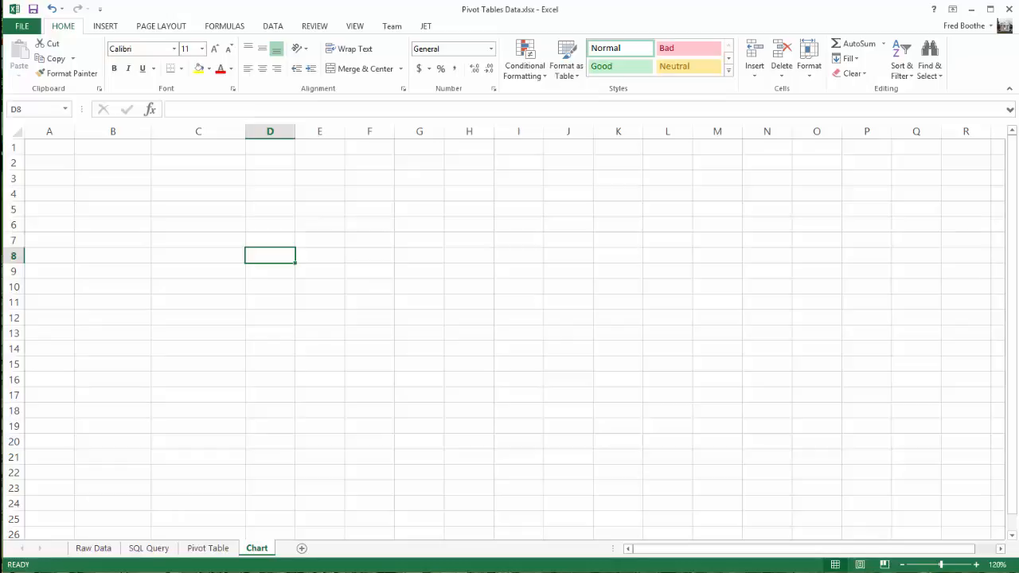
{"action": "left_click", "coordinate": [105, 25]}
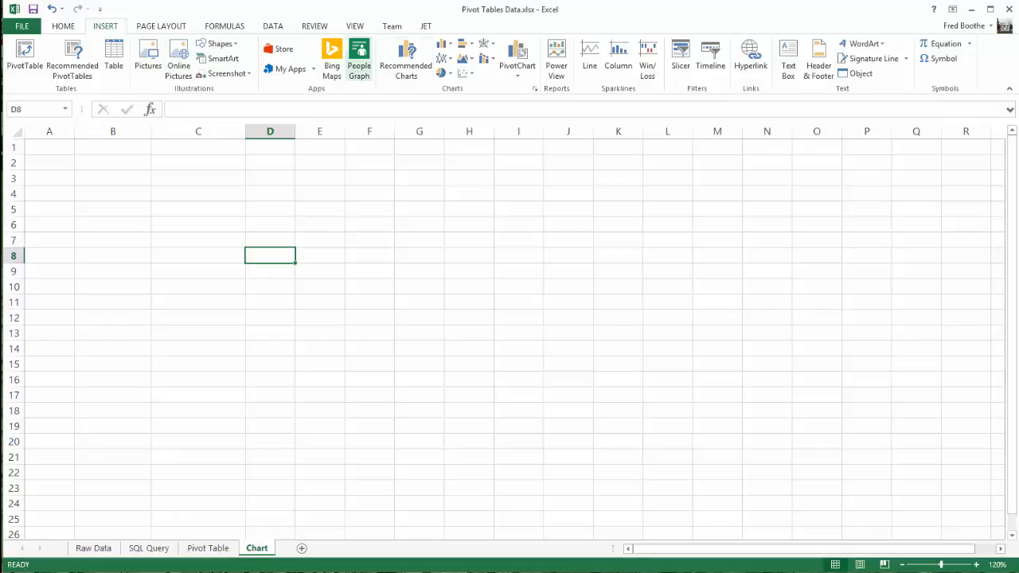
{"action": "left_click", "coordinate": [112, 178]}
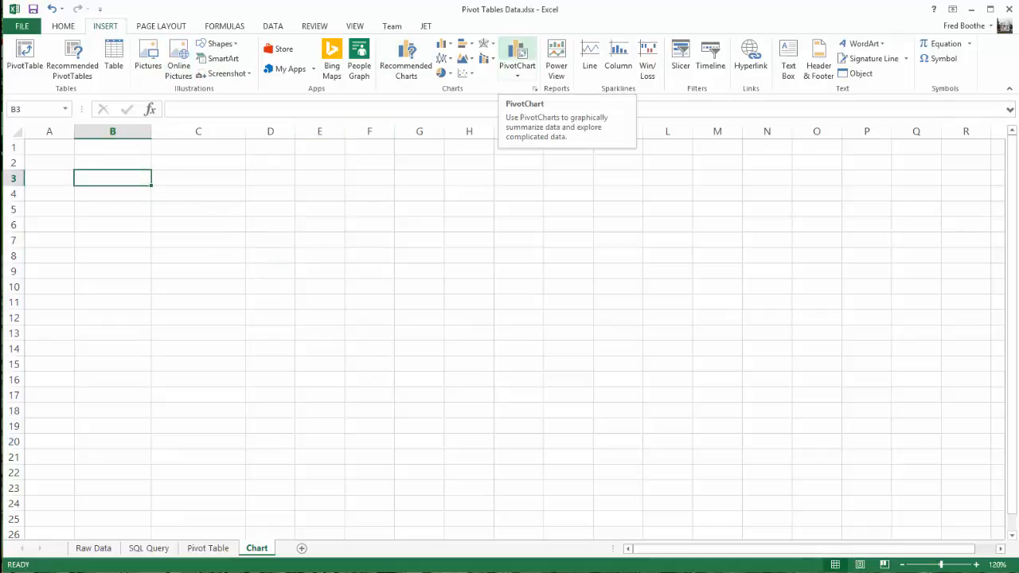
{"action": "left_click", "coordinate": [518, 52]}
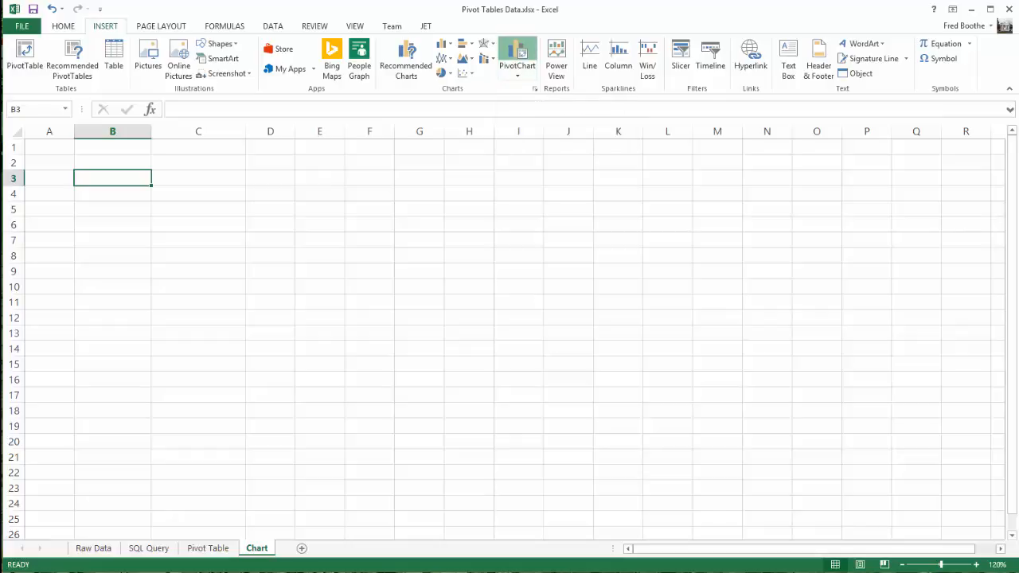
{"action": "type", "text": "o"}
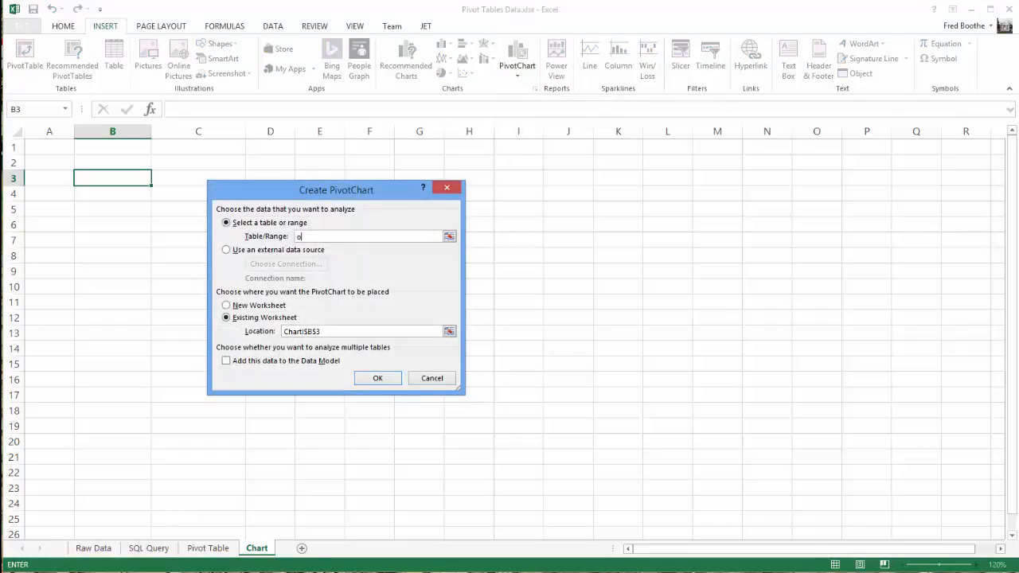
{"action": "type", "text": "rdderdata"}
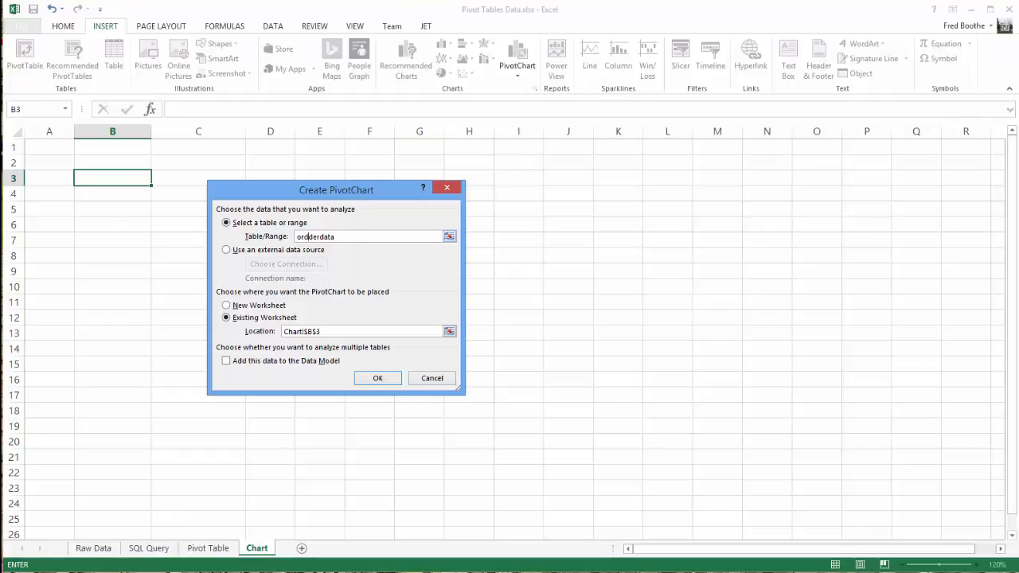
{"action": "key", "text": "BackSpace"}
{"action": "left_click", "coordinate": [378, 378]}
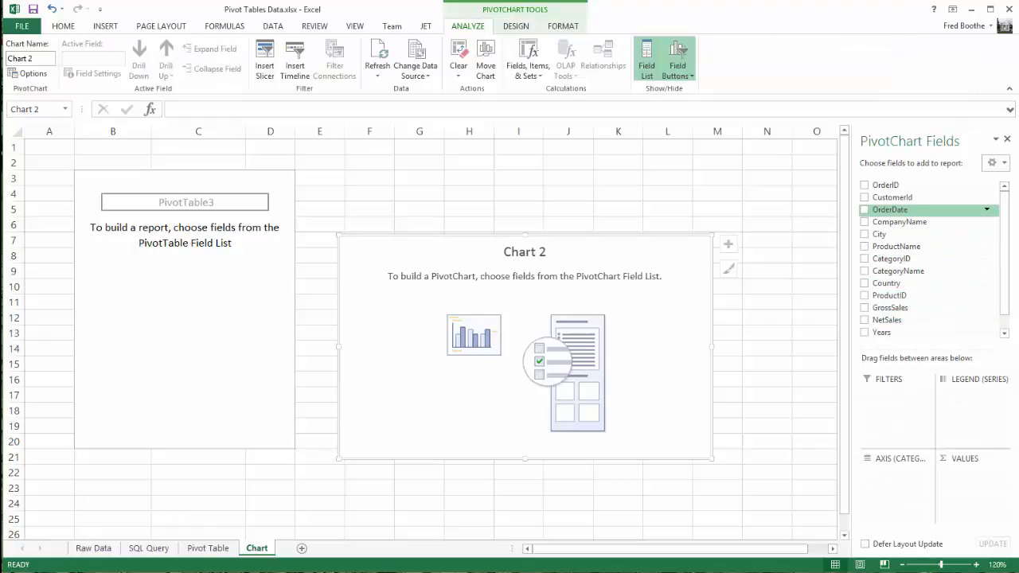
Set up the PivotChart with OrderDate as legend series, GrossSales as values and CategoryName as axis categories
{"action": "left_click_drag", "start_coordinate": [891, 209], "coordinate": [973, 408]}
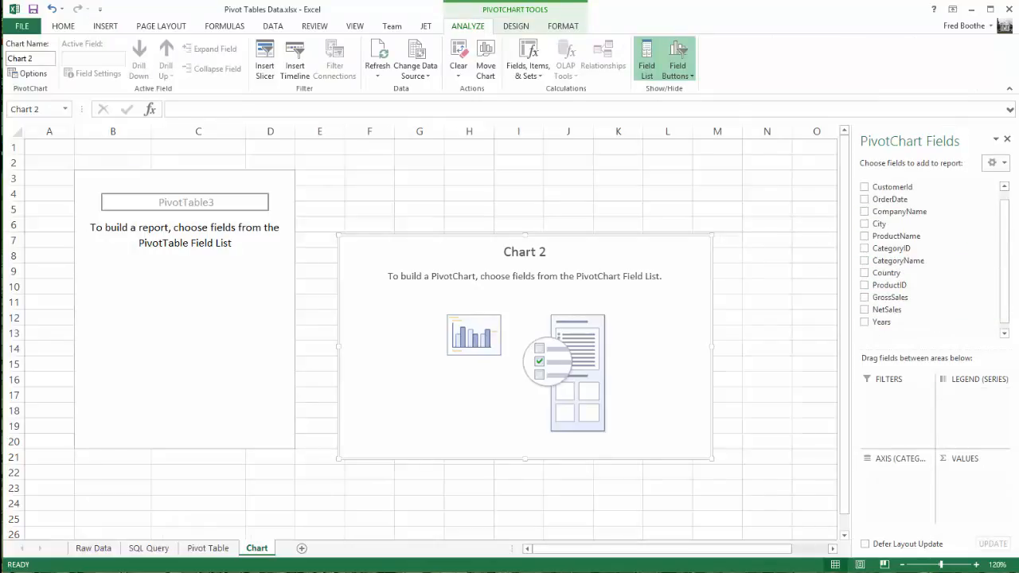
{"action": "mouse_move", "coordinate": [890, 298]}
{"action": "left_mouse_down"}
{"action": "mouse_move", "coordinate": [924, 446]}
{"action": "mouse_move", "coordinate": [972, 478]}
{"action": "left_mouse_up"}
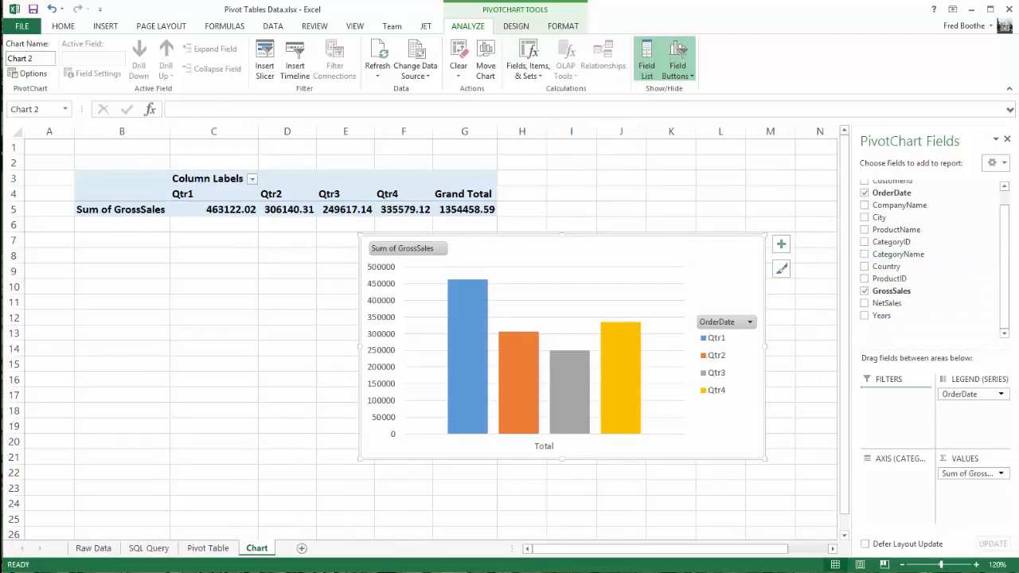
{"action": "left_click_drag", "start_coordinate": [899, 255], "coordinate": [894, 477]}
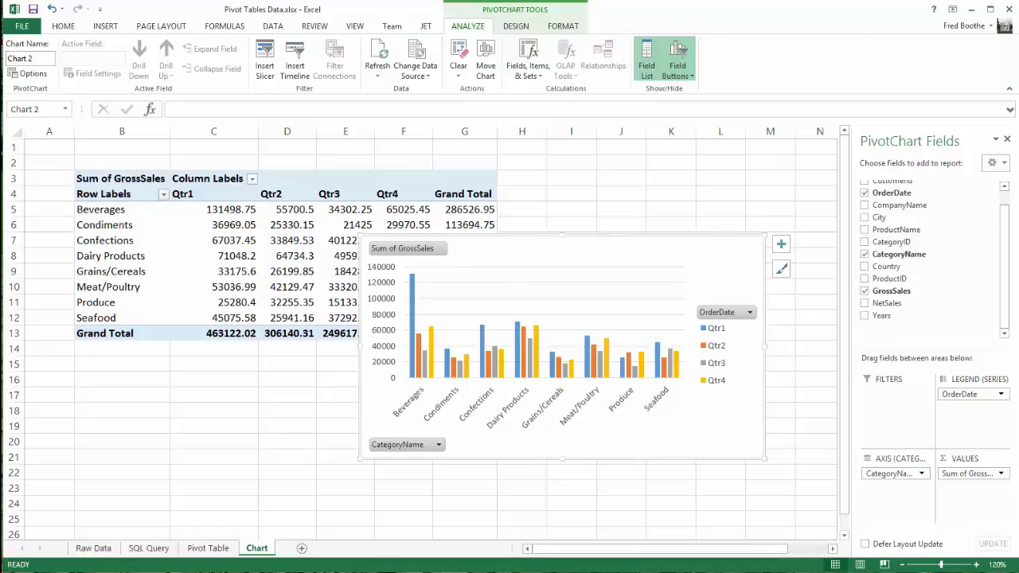
Change the PivotChart from clustered column to a standard pie chart
{"action": "right_click", "coordinate": [629, 327]}
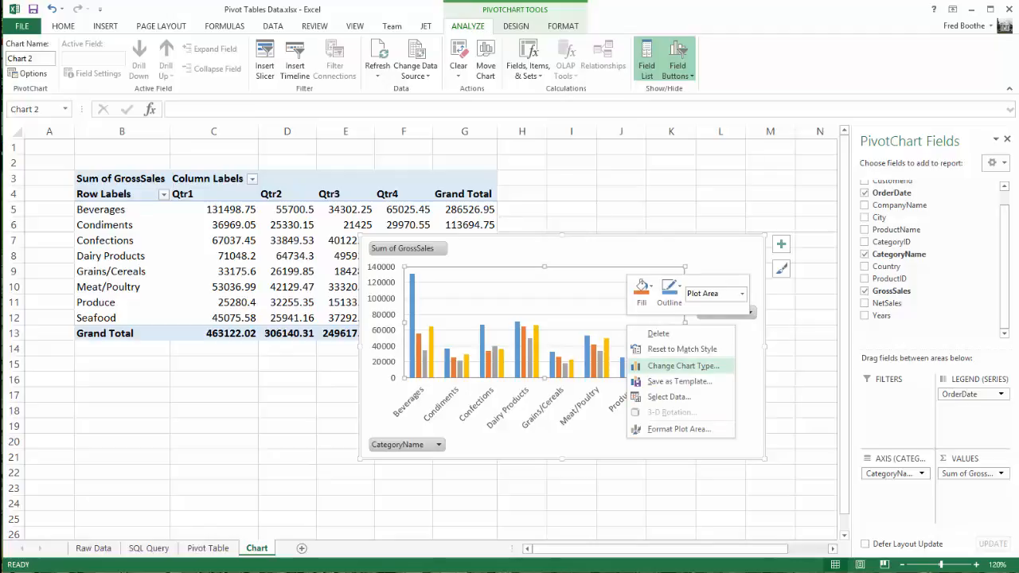
{"action": "left_click", "coordinate": [683, 366]}
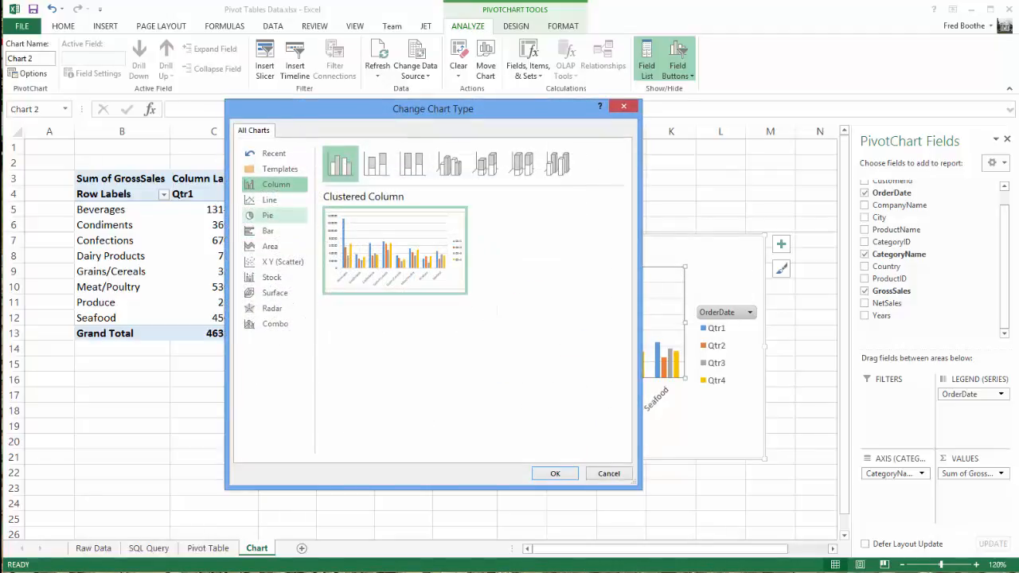
{"action": "left_click", "coordinate": [269, 216]}
{"action": "mouse_move", "coordinate": [383, 254]}
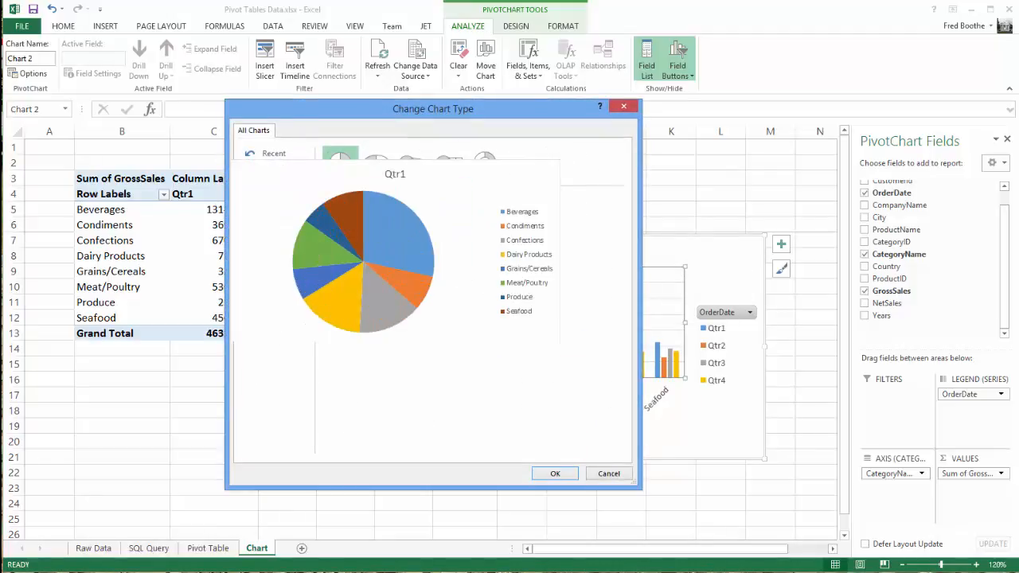
{"action": "left_click", "coordinate": [555, 473]}
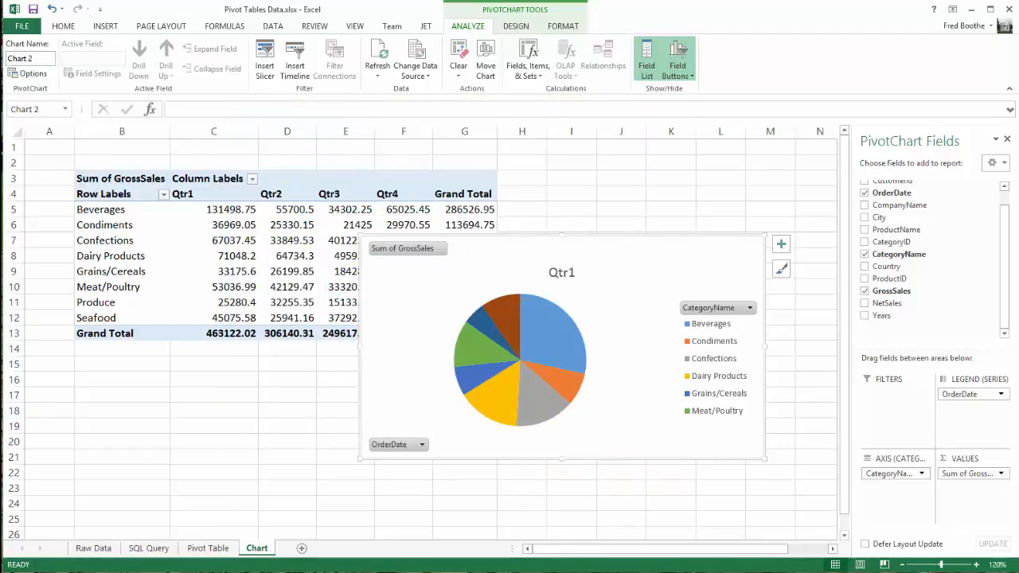
Browse the chart styles and apply the dark-background style to the pie chart
{"action": "left_click", "coordinate": [782, 269]}
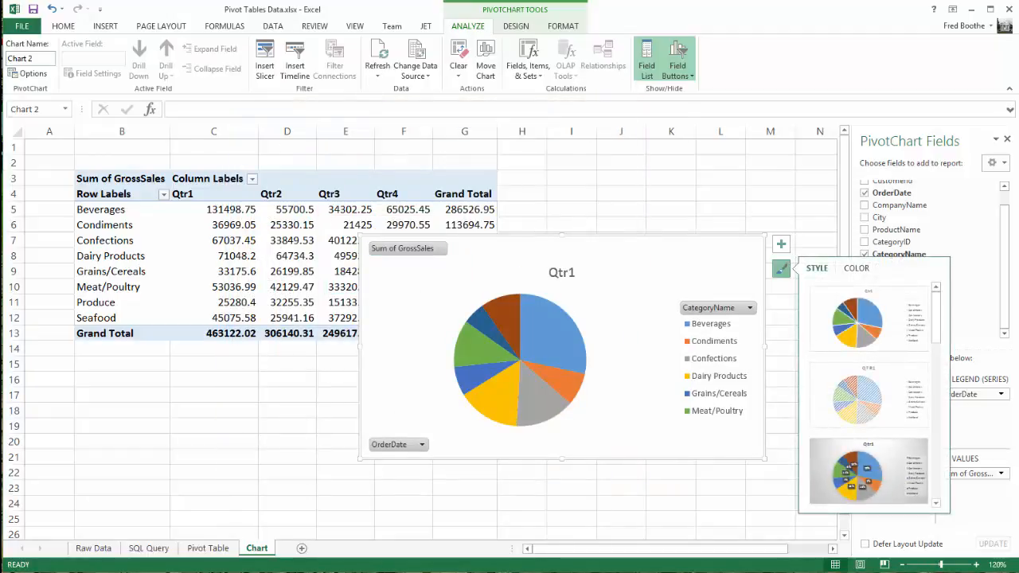
{"action": "scroll", "coordinate": [868, 394], "scroll_direction": "down", "scroll_amount": 3}
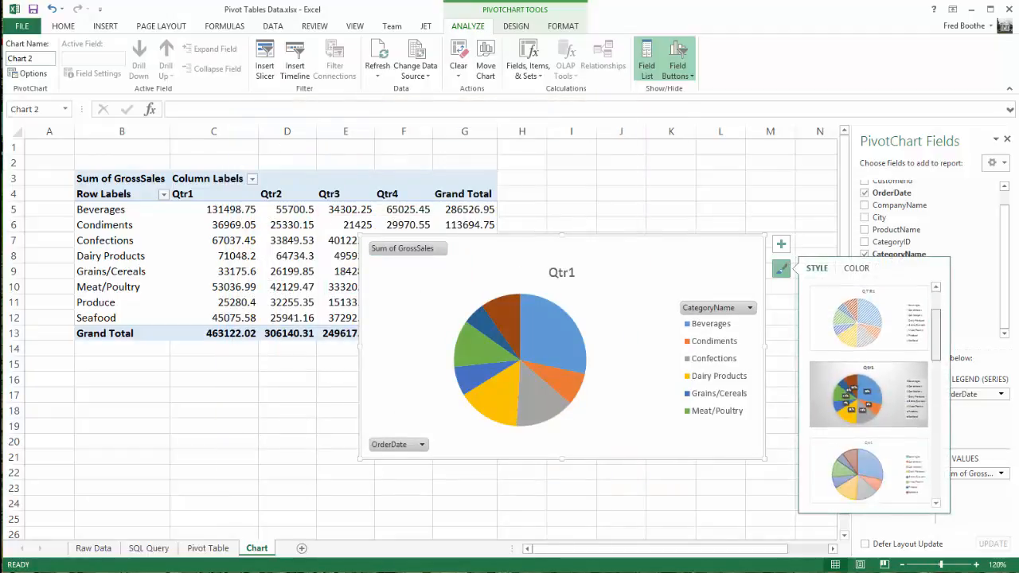
{"action": "left_click_drag", "start_coordinate": [937, 369], "coordinate": [936, 402]}
{"action": "left_click", "coordinate": [869, 404]}
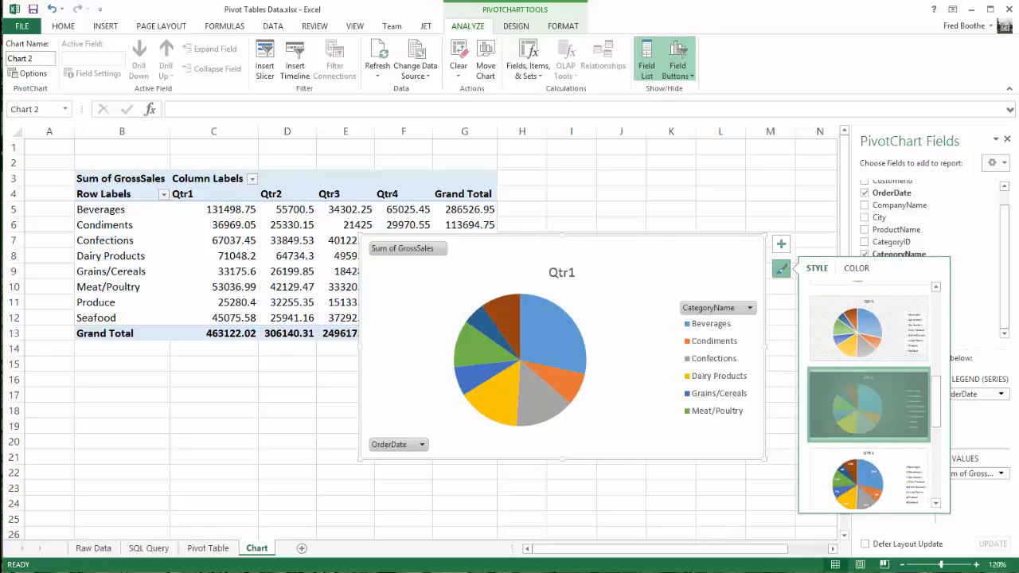